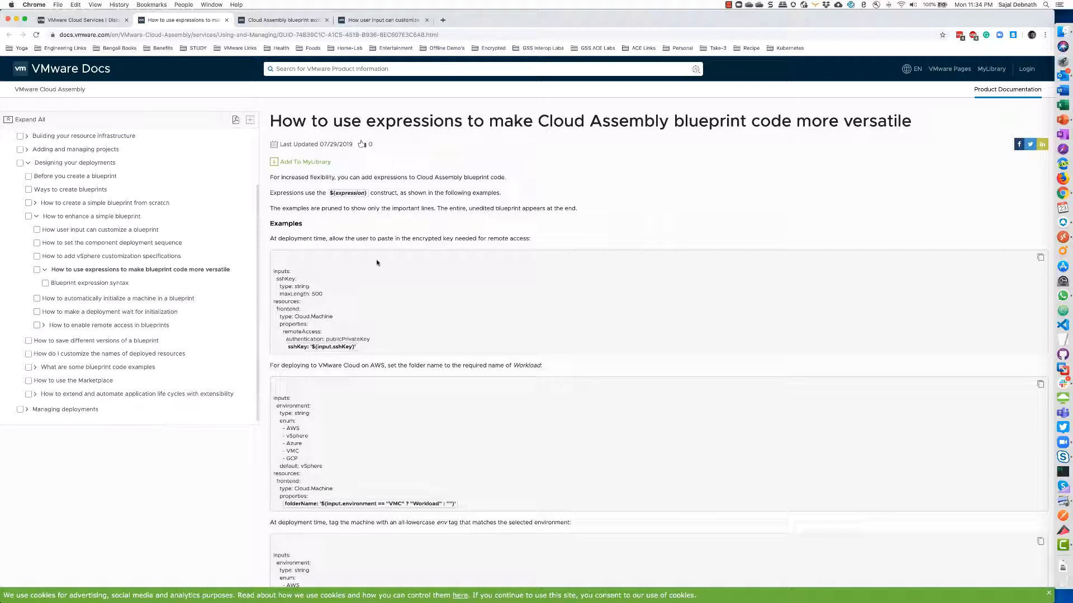
# Read through the blueprint expressions documentation page
pyautogui.scroll(-8, 376, 263)
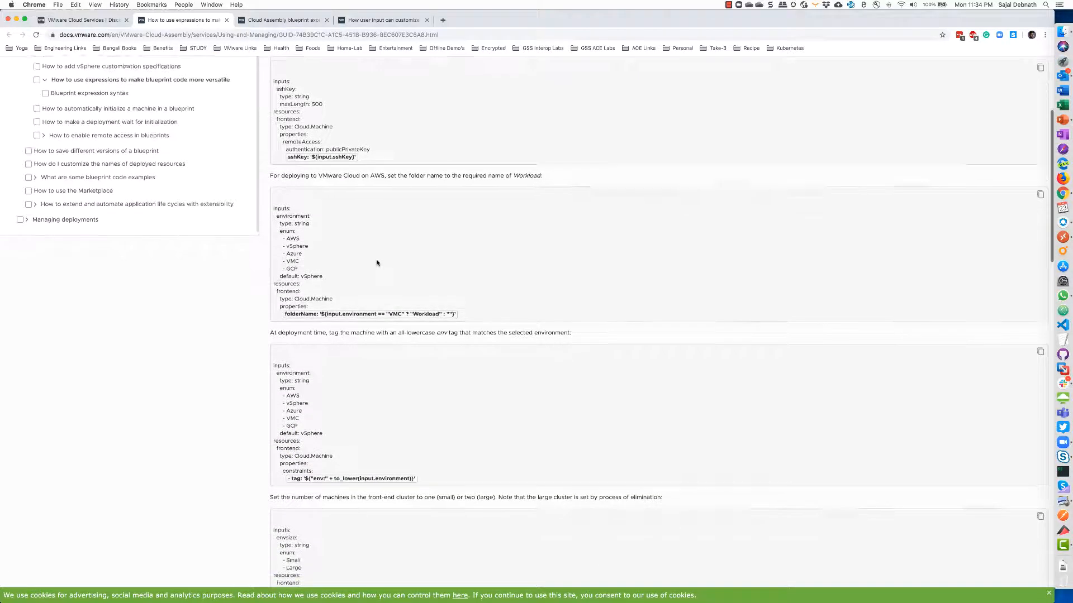
pyautogui.scroll(-20, 376, 260)
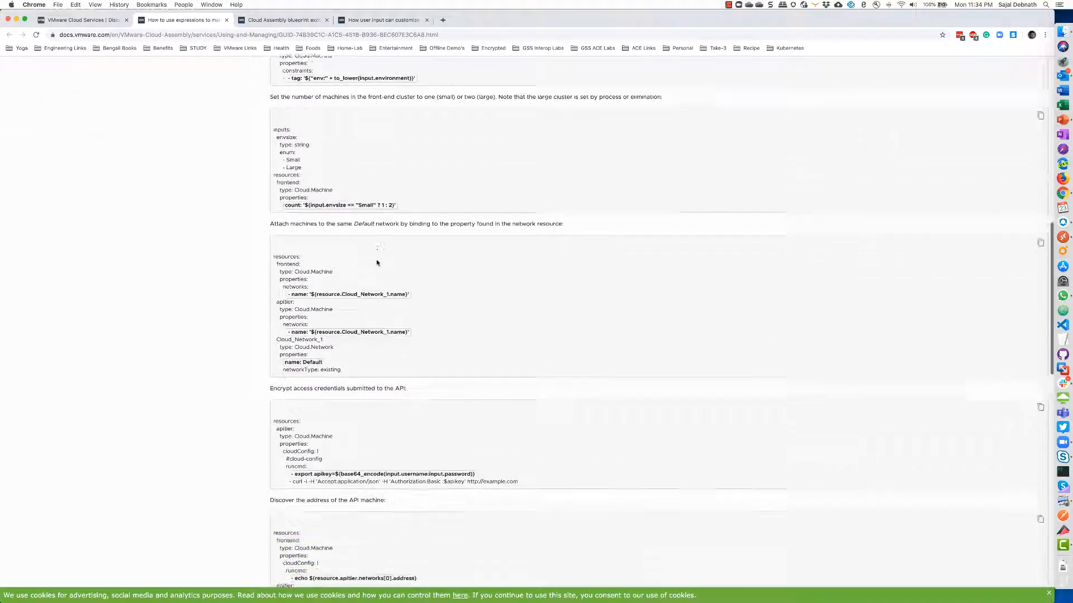
pyautogui.scroll(-12, 376, 262)
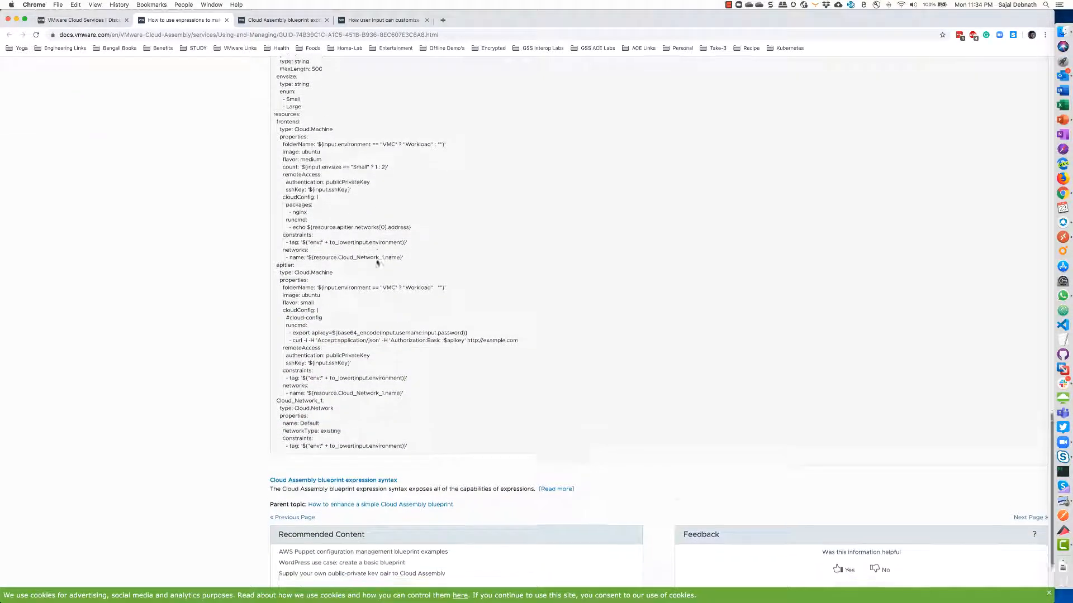
pyautogui.scroll(14, 376, 263)
pyautogui.scroll(20, 377, 262)
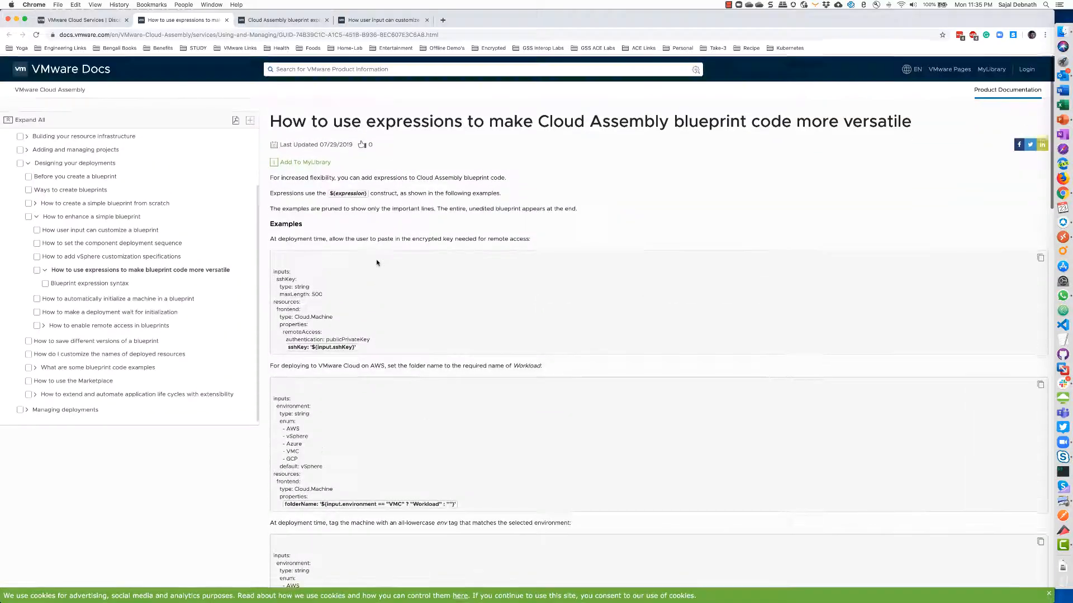
# Read the blueprint expression syntax reference
pyautogui.click(297, 24)
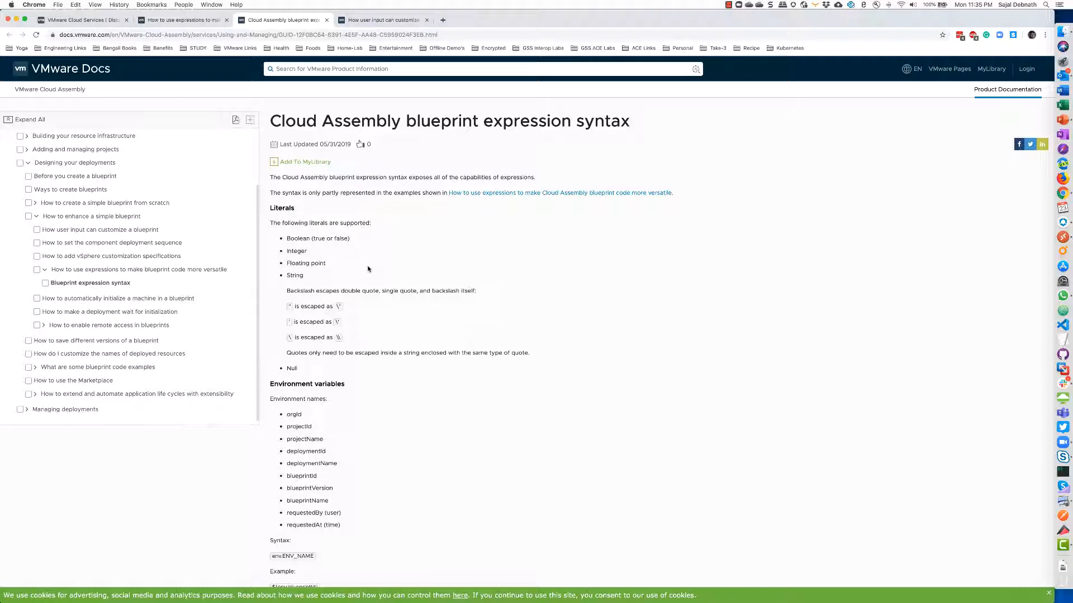
pyautogui.scroll(-6, 368, 269)
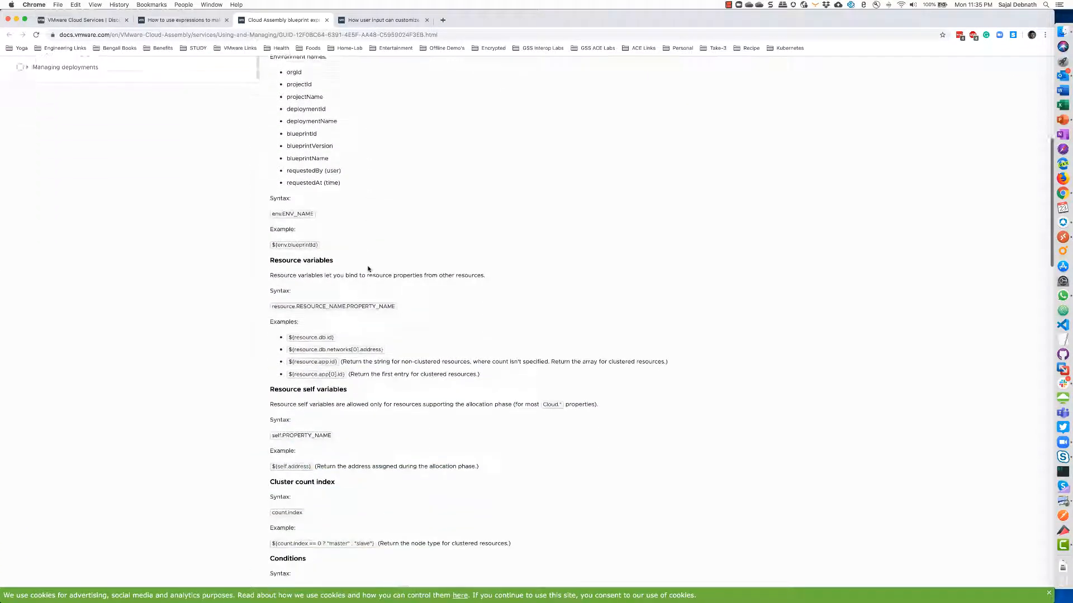
pyautogui.scroll(-3, 368, 269)
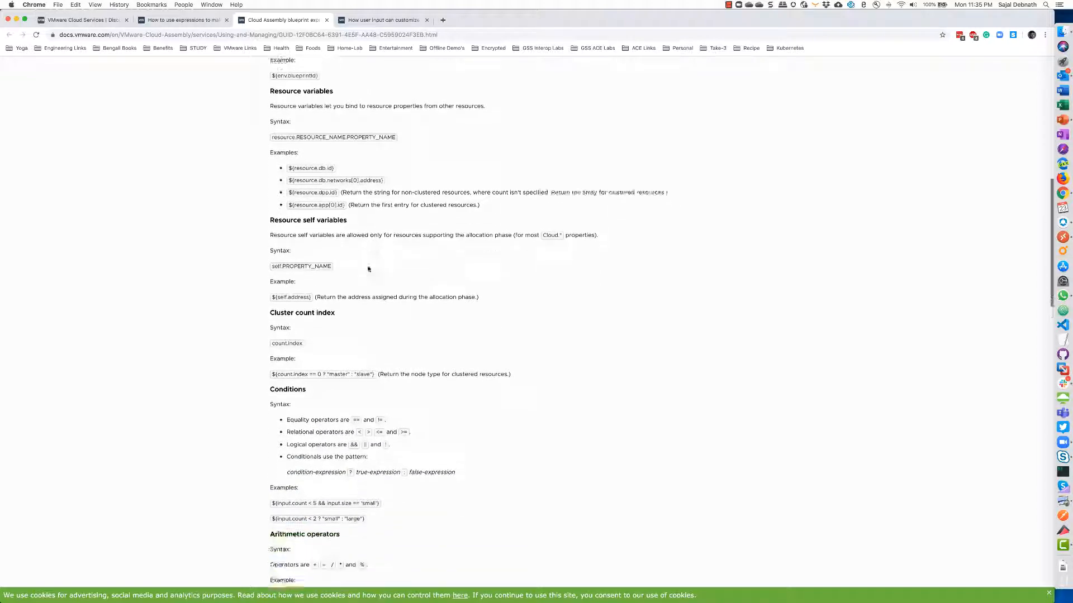
pyautogui.scroll(-2, 368, 270)
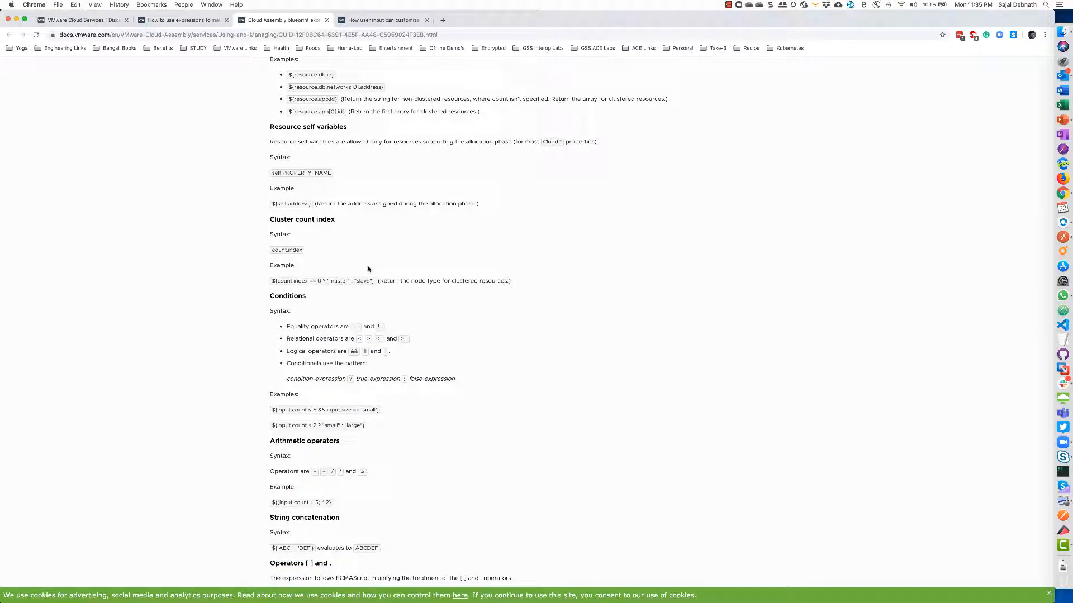
pyautogui.scroll(-1, 368, 269)
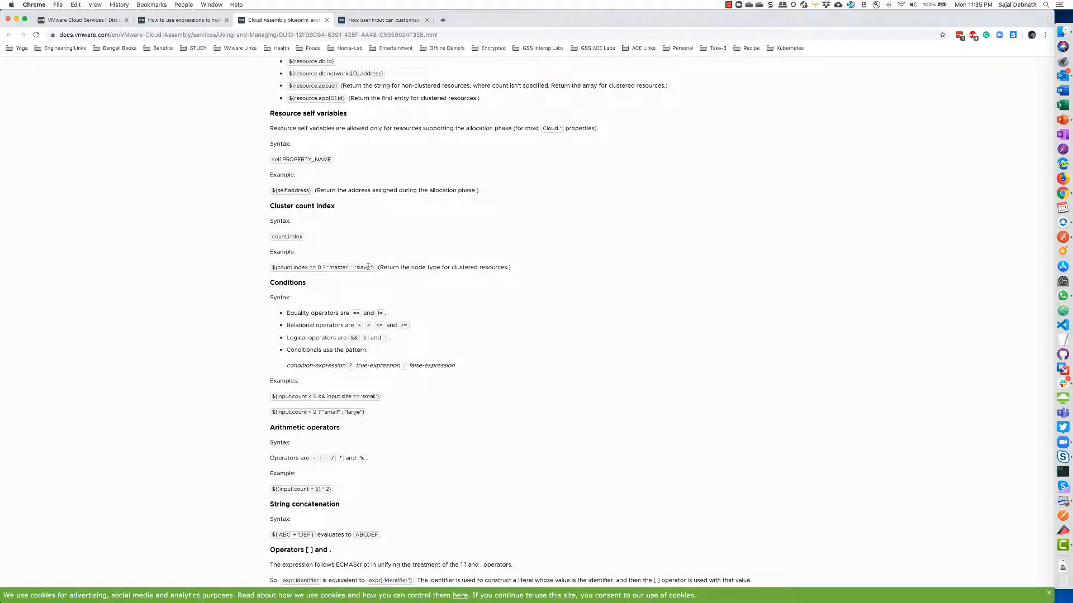
pyautogui.scroll(-12, 430, 303)
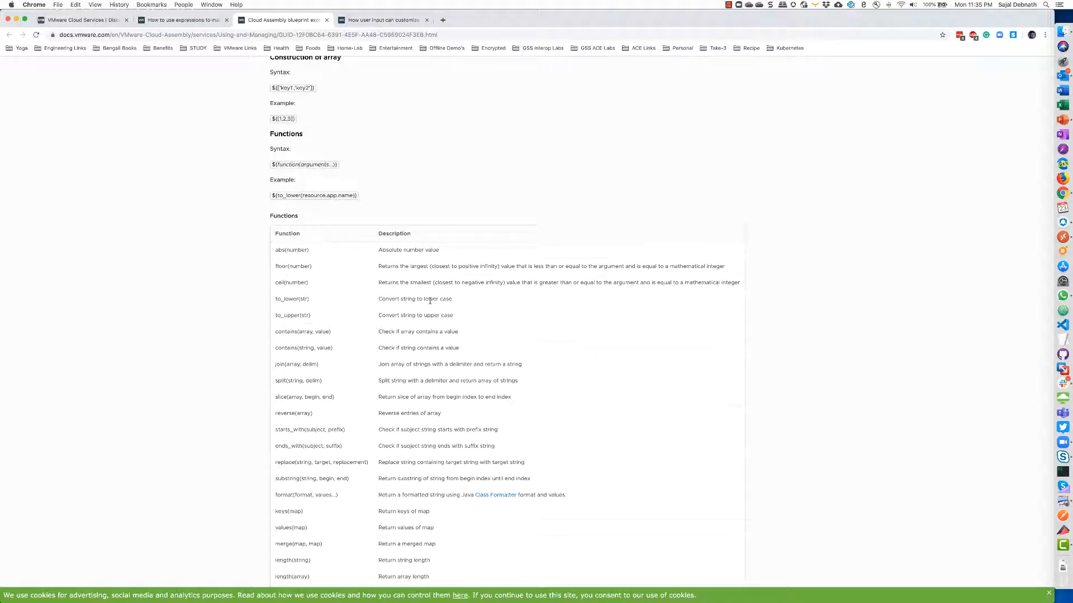
pyautogui.scroll(-8, 430, 303)
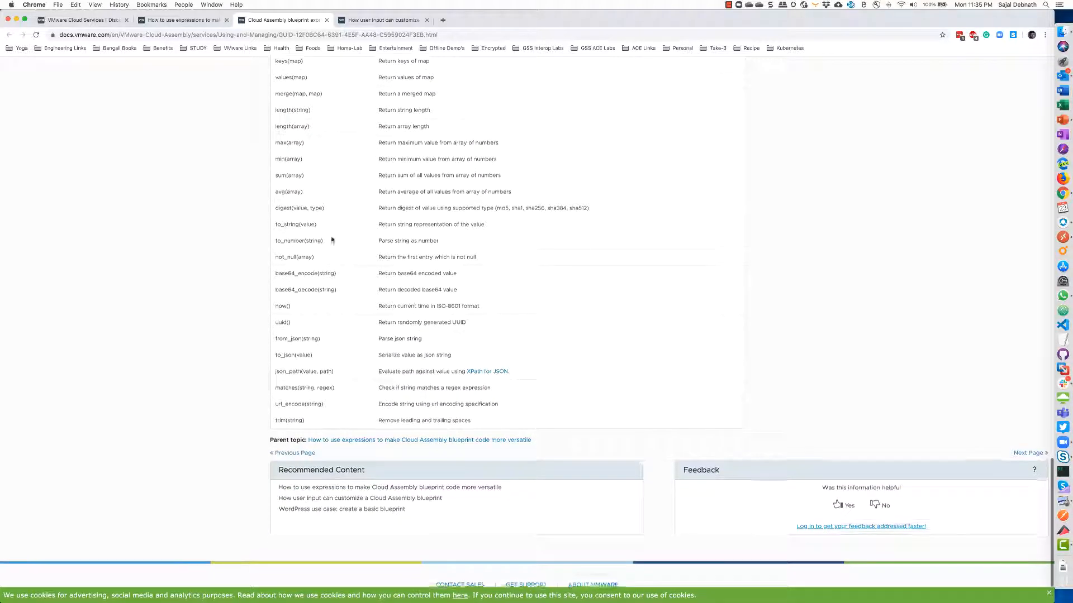
# Read the guide on customizing blueprints with user input, then return to VMware Cloud Services
pyautogui.click(389, 21)
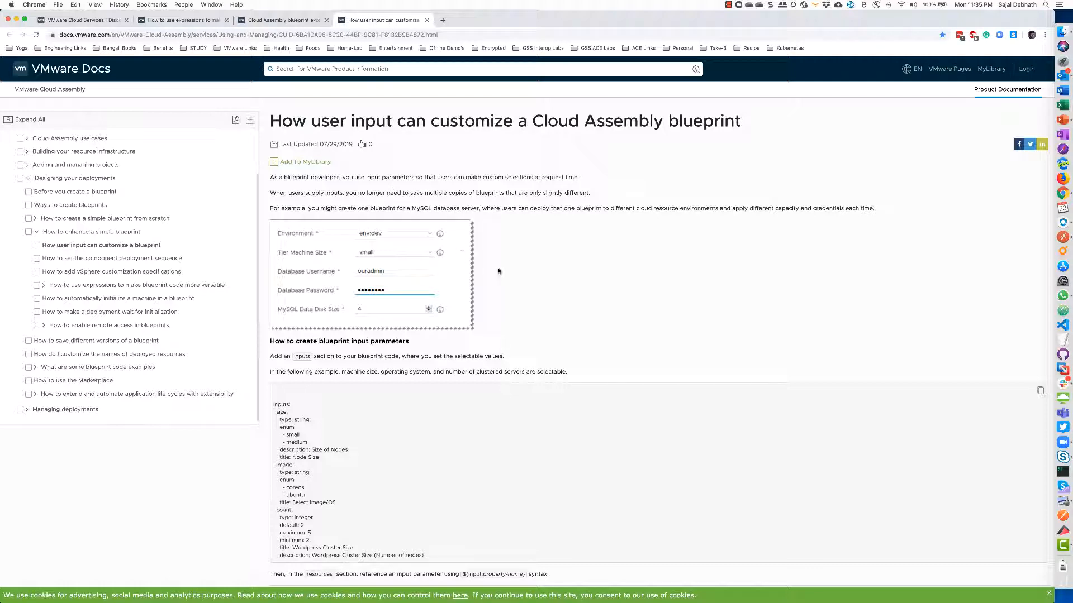
pyautogui.scroll(-5, 499, 271)
pyautogui.scroll(-6, 499, 272)
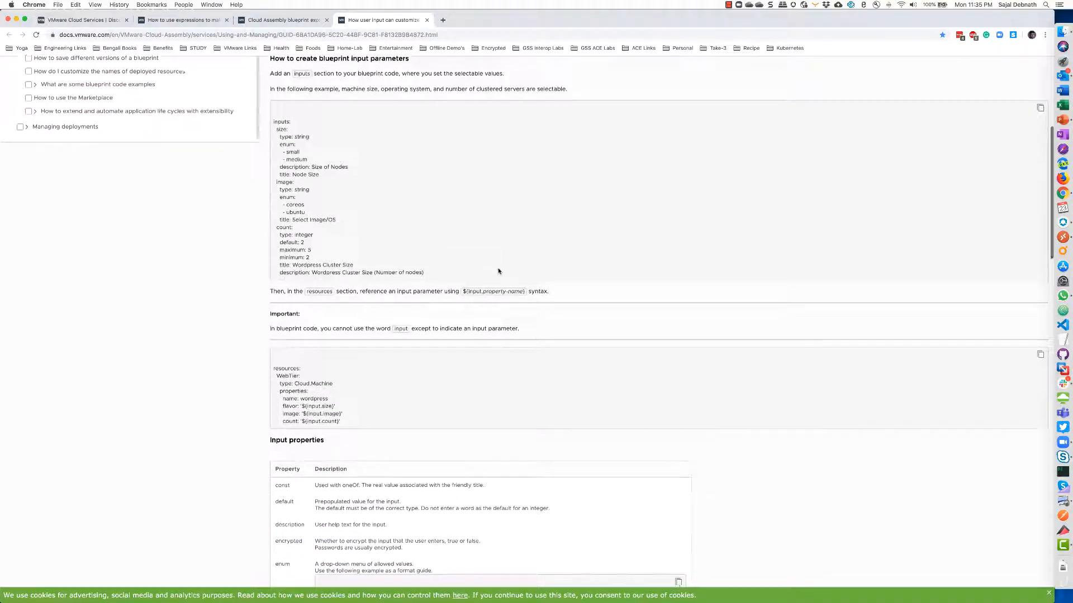
pyautogui.scroll(-8, 498, 271)
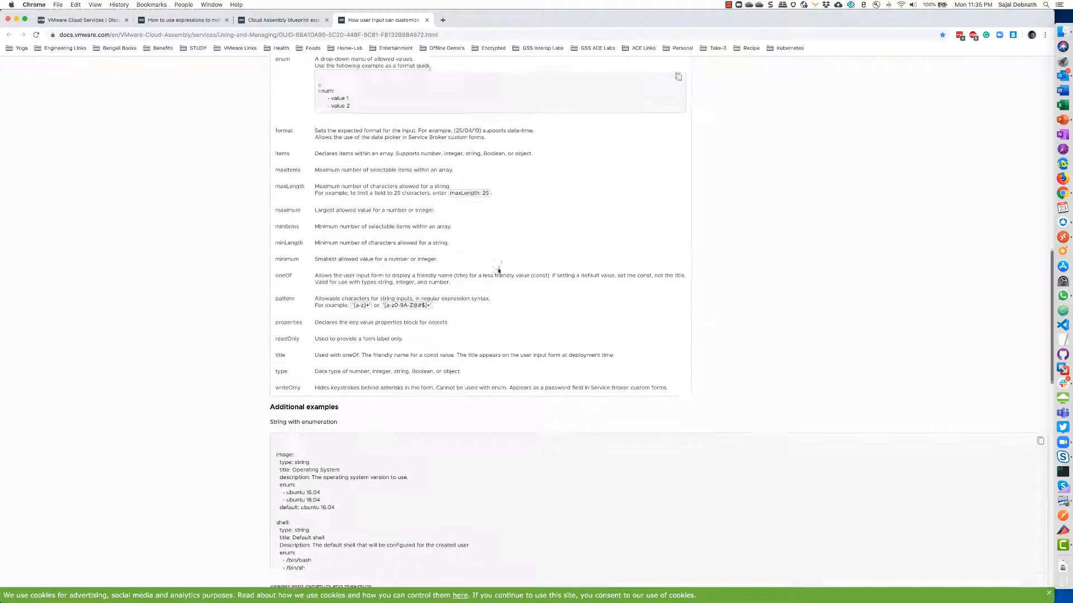
pyautogui.scroll(-10, 499, 272)
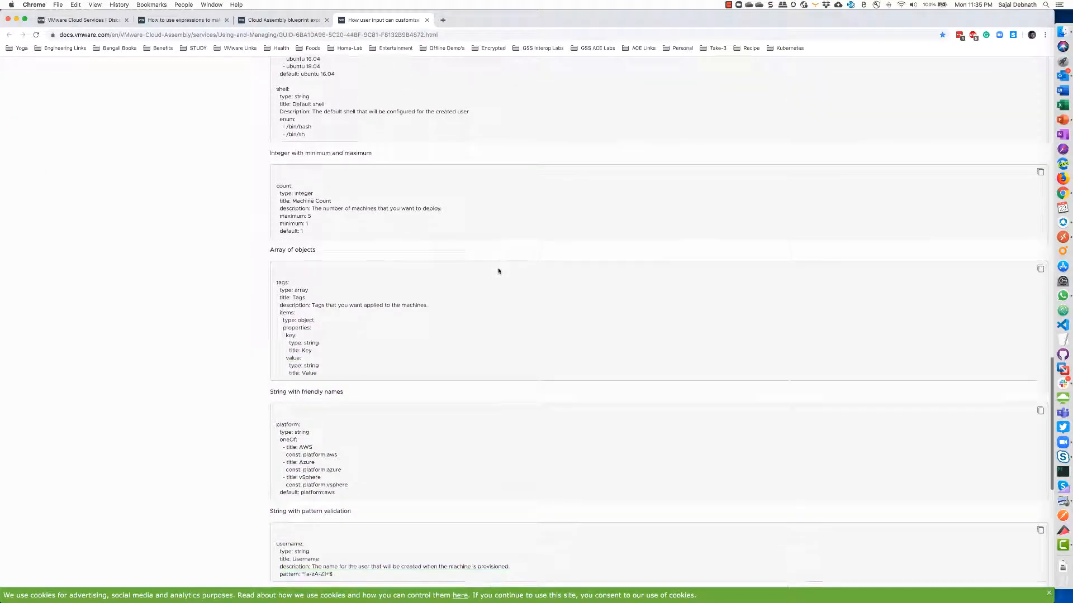
pyautogui.scroll(-2, 499, 272)
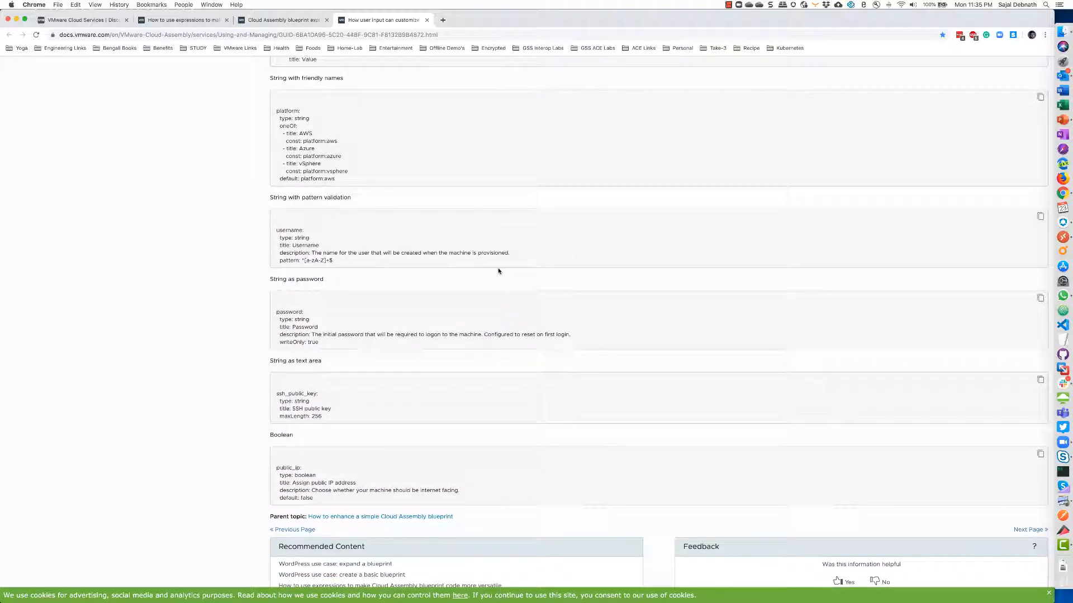
pyautogui.scroll(8, 499, 271)
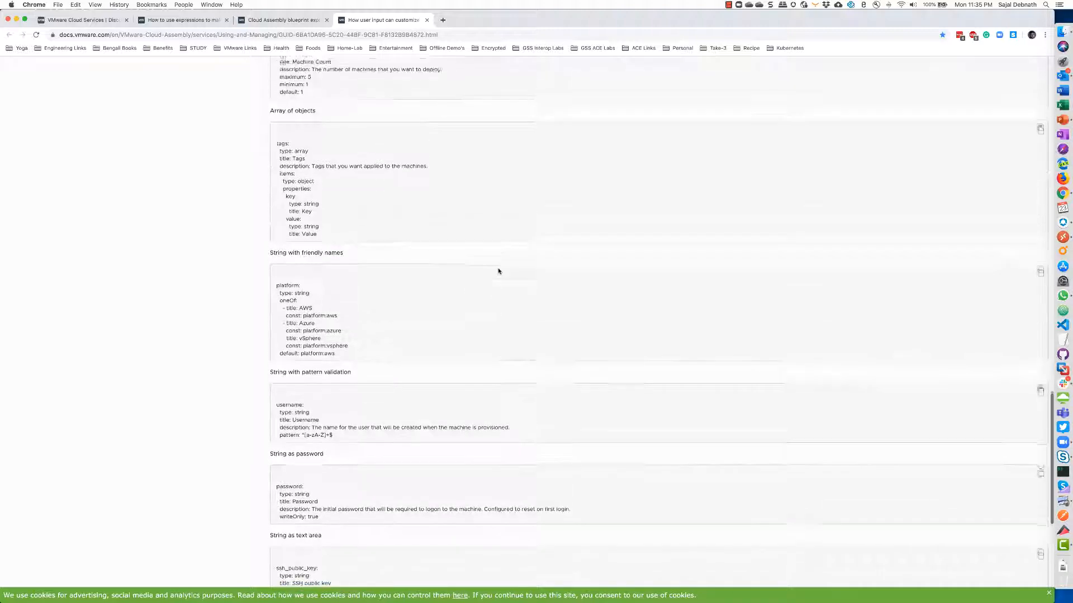
pyautogui.scroll(6, 499, 272)
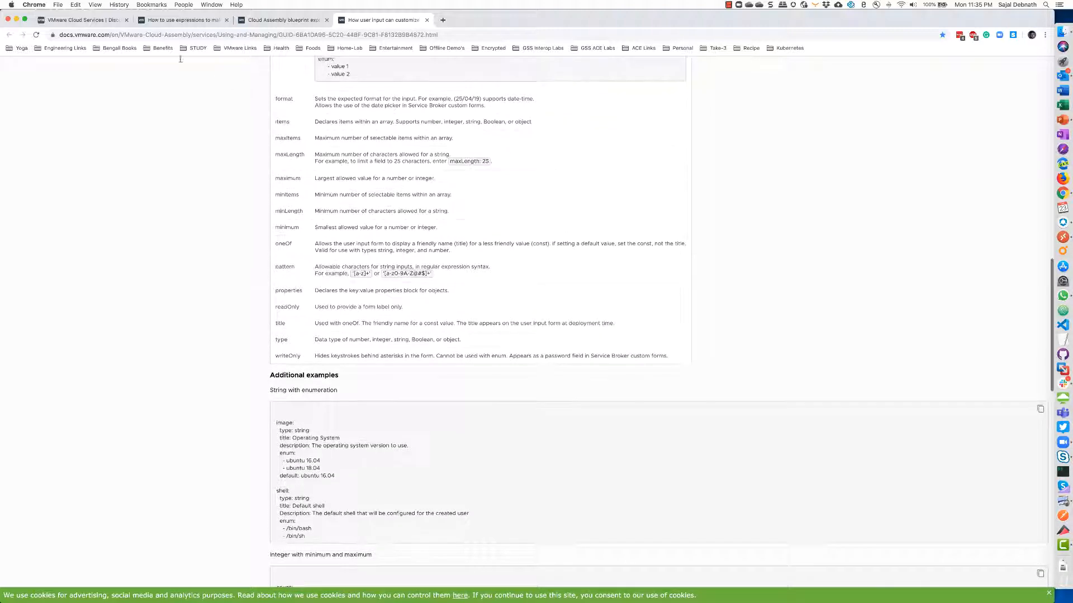
pyautogui.click(83, 20)
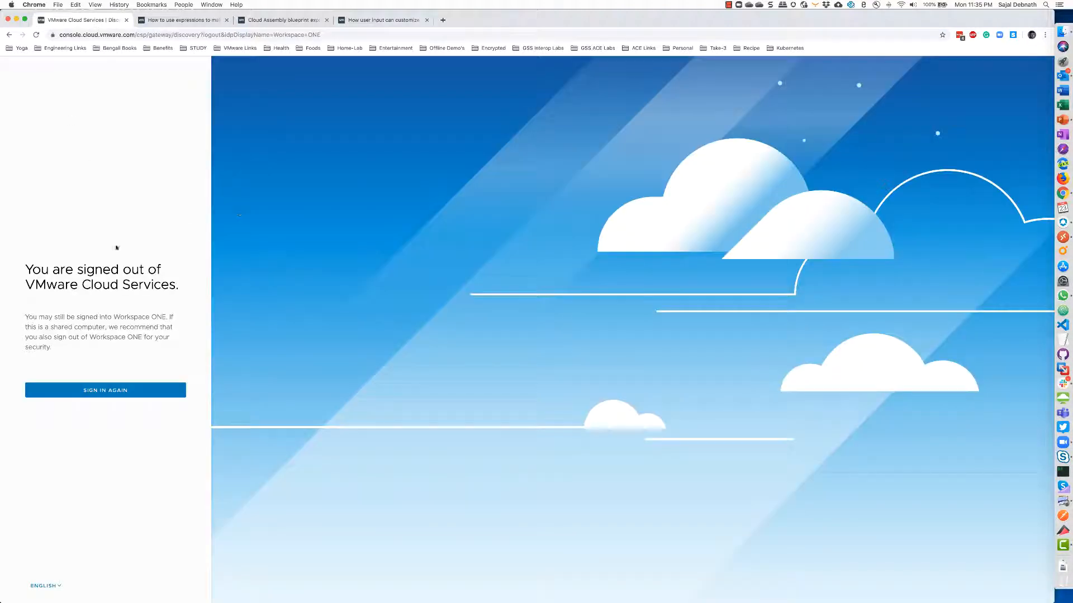
# Sign back in with the remembered work account and open Service Broker
pyautogui.click(66, 393)
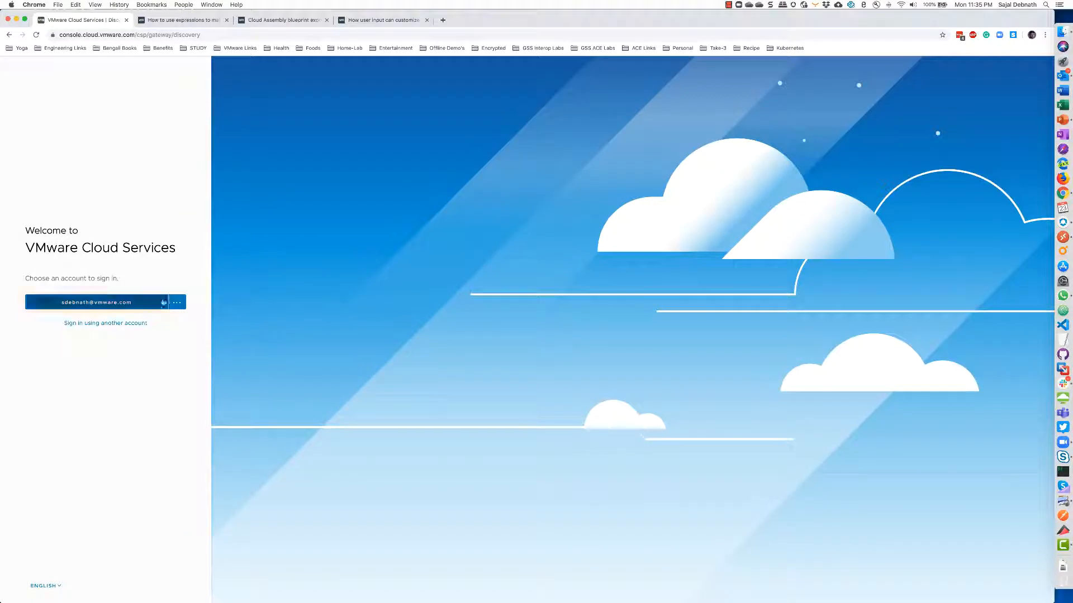
pyautogui.click(88, 302)
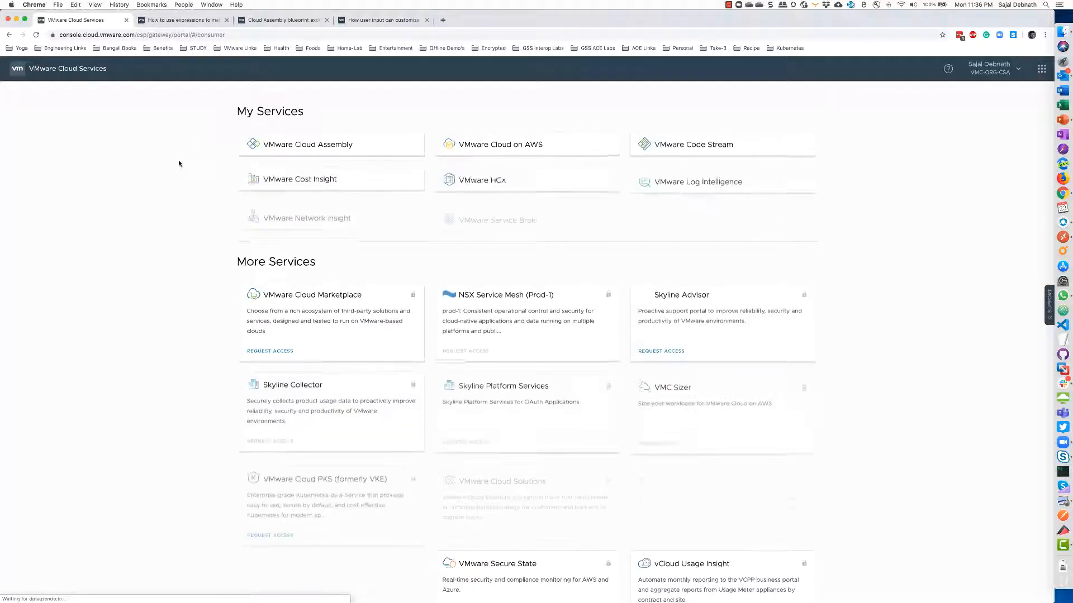
pyautogui.click(503, 214)
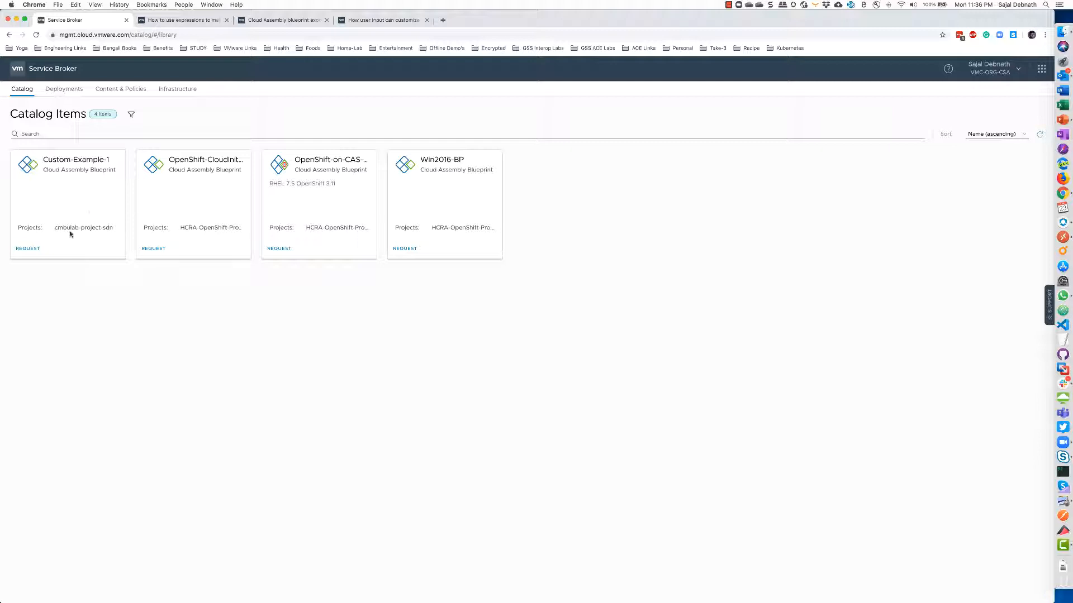
# Start a Custom-Example-1 request on version 1.0 and project cmbulab-project-sdn, reviewing the network list
pyautogui.click(28, 249)
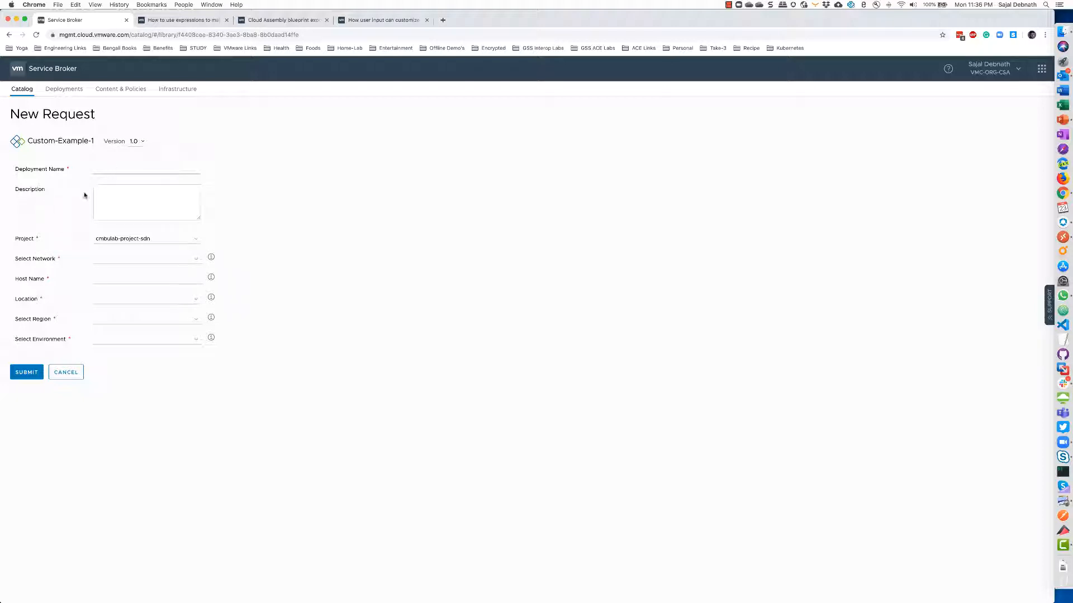
pyautogui.click(140, 144)
pyautogui.click(150, 194)
pyautogui.click(120, 168)
pyautogui.click(180, 240)
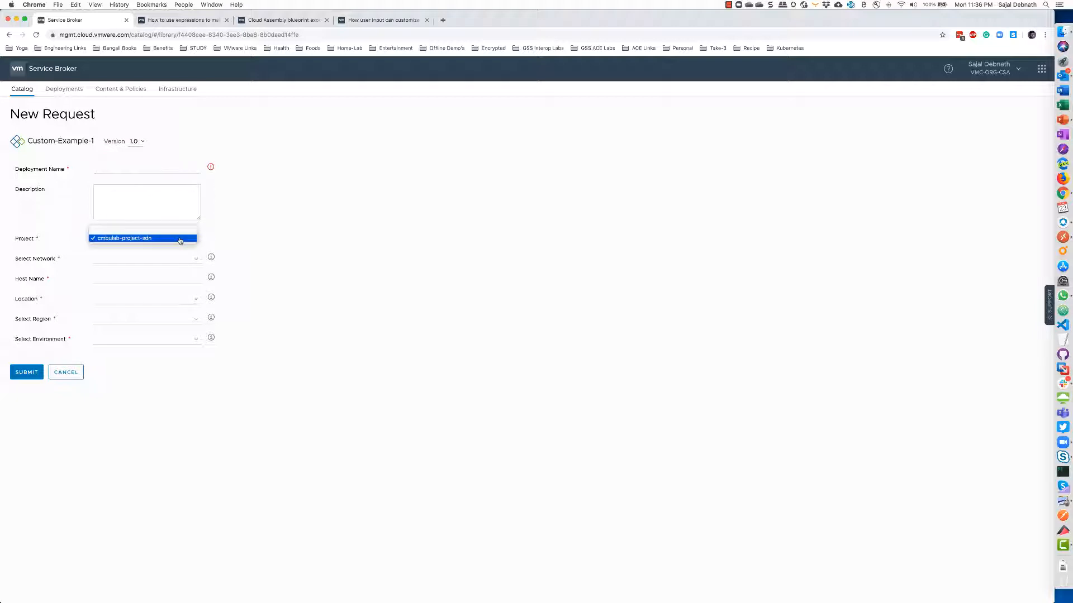
pyautogui.click(261, 242)
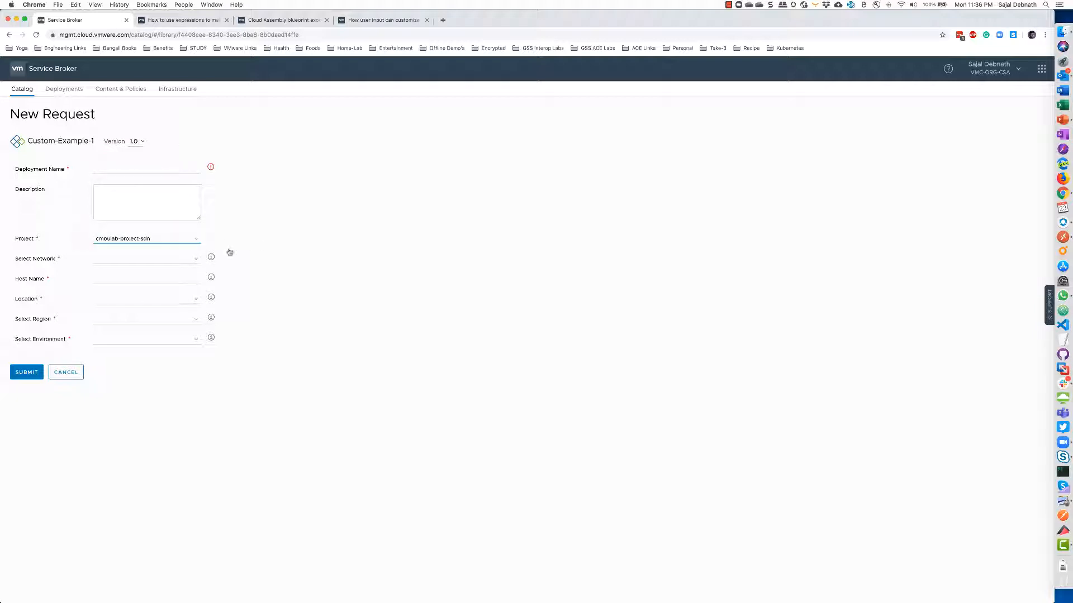
pyautogui.click(195, 261)
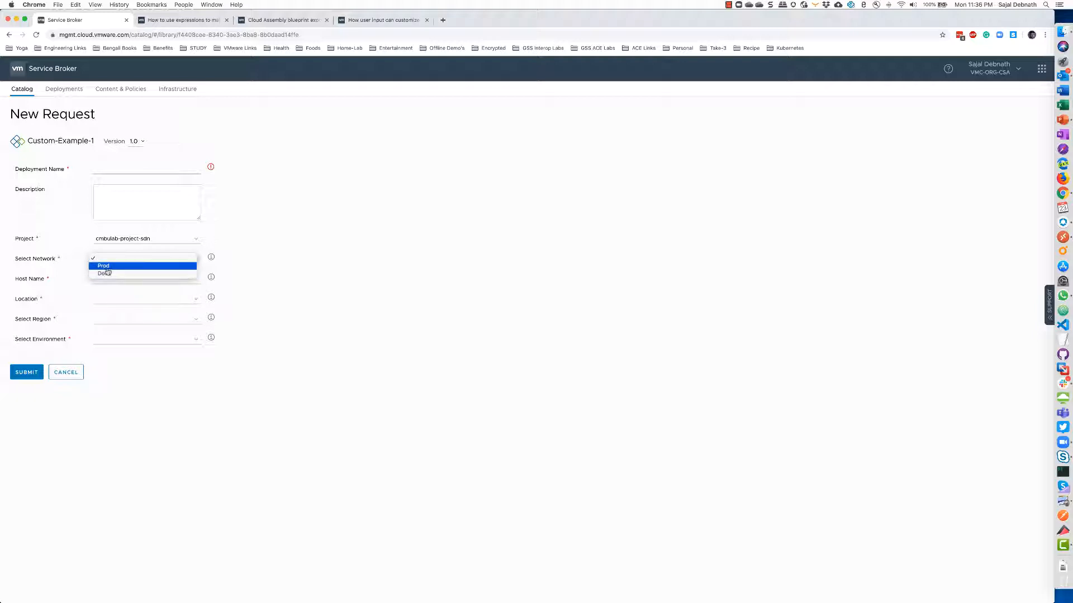
pyautogui.click(314, 285)
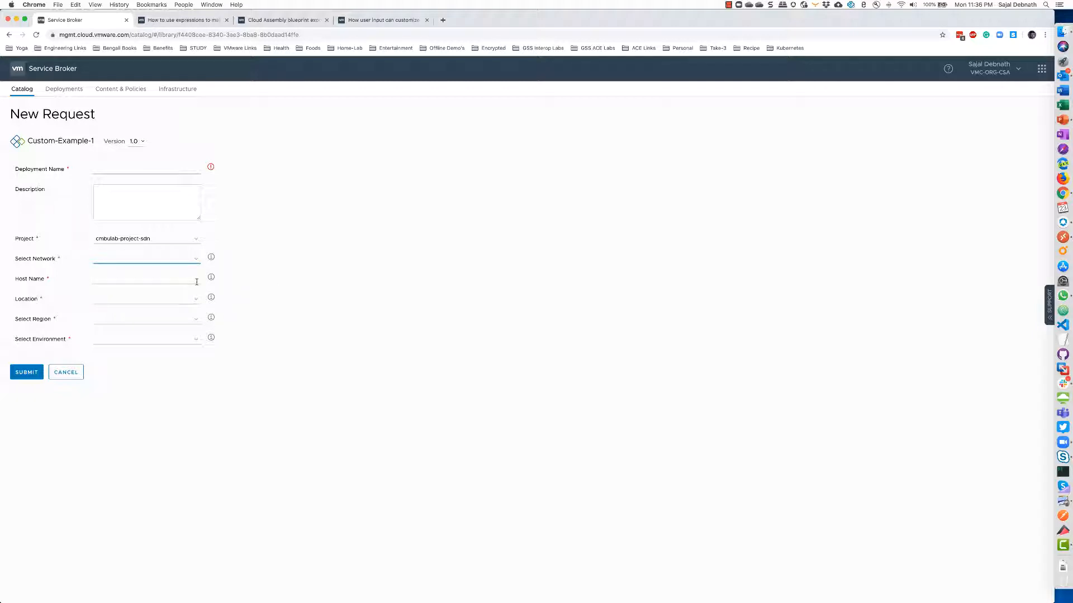
pyautogui.click(196, 281)
# Review the Location, Region and Environment options without choosing, then cancel the request
pyautogui.click(143, 299)
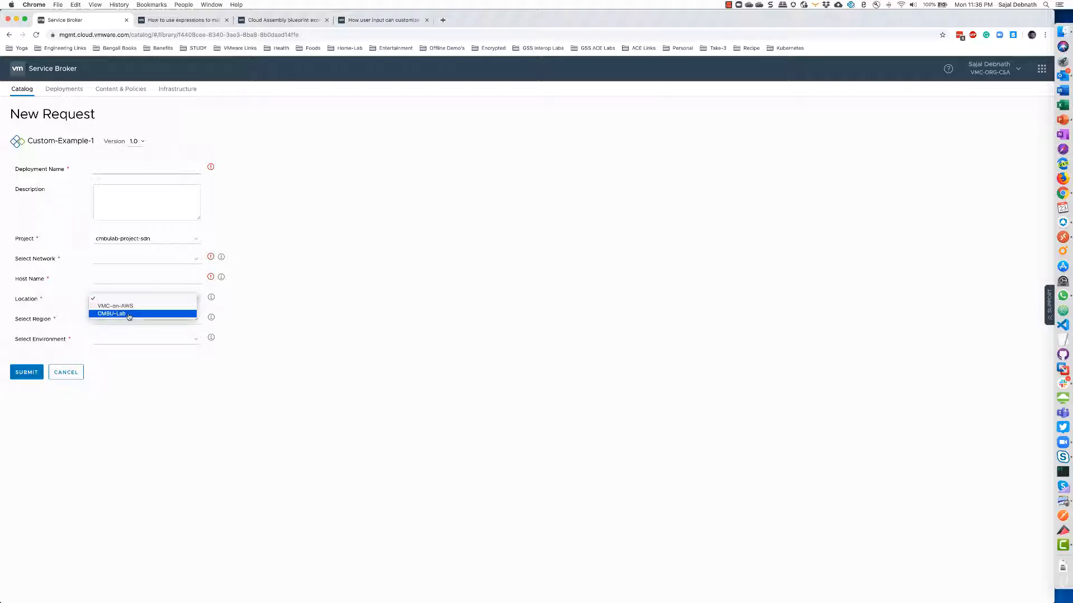
pyautogui.click(303, 321)
pyautogui.click(203, 322)
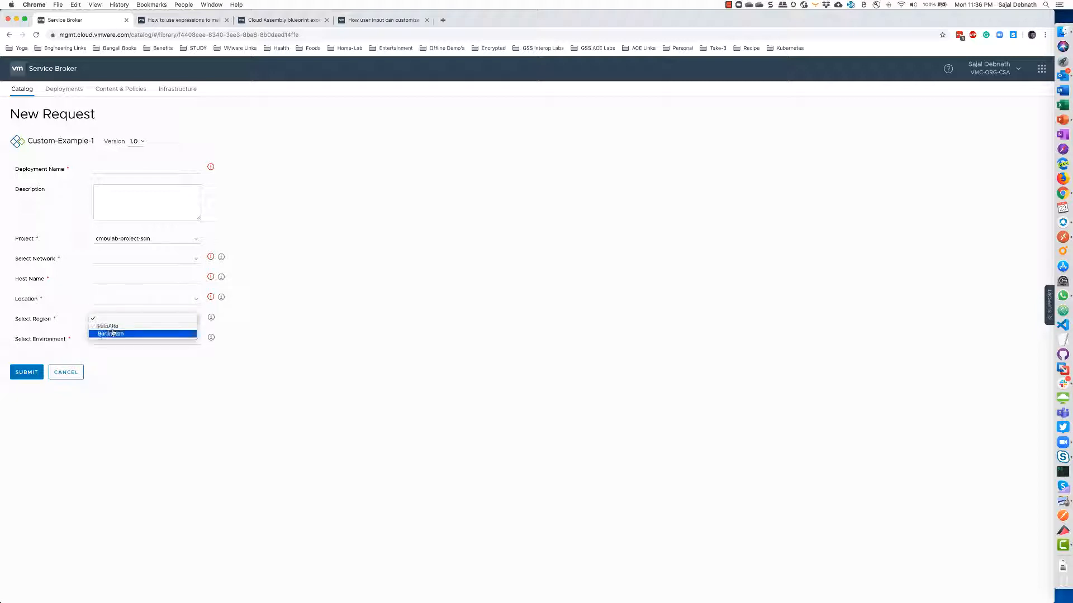
pyautogui.click(300, 369)
pyautogui.click(198, 340)
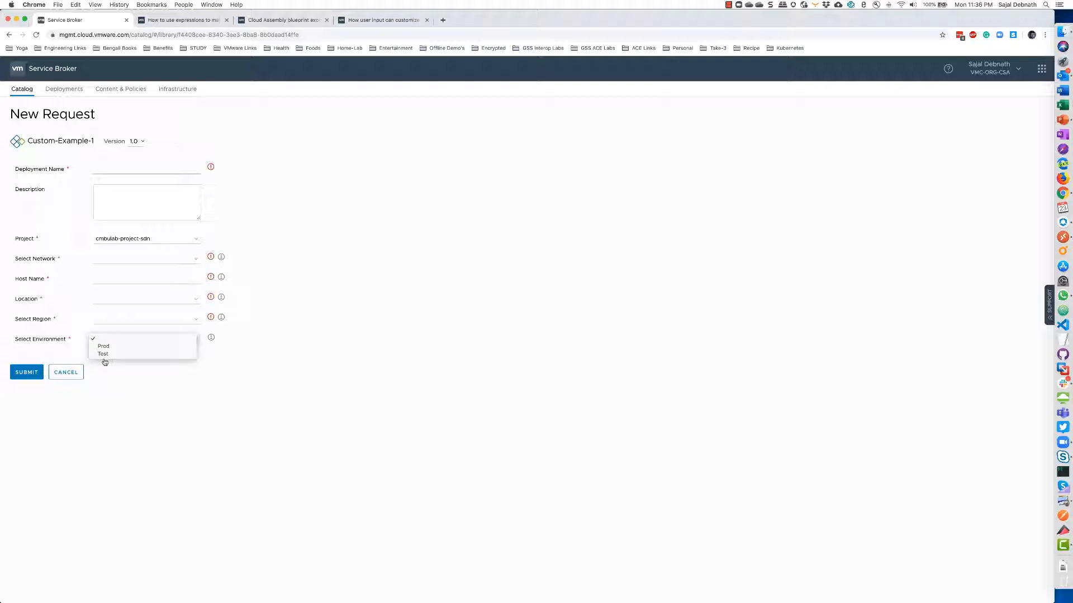
pyautogui.click(70, 377)
pyautogui.click(67, 373)
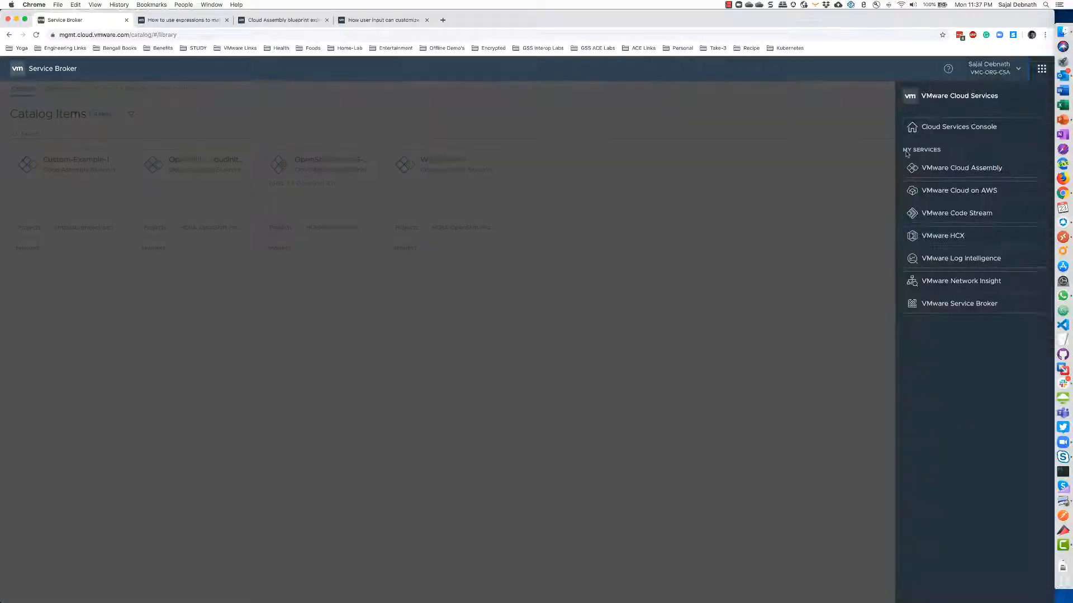
# Switch to Cloud Assembly and open the Custom-Example-1 blueprint
pyautogui.click(1041, 68)
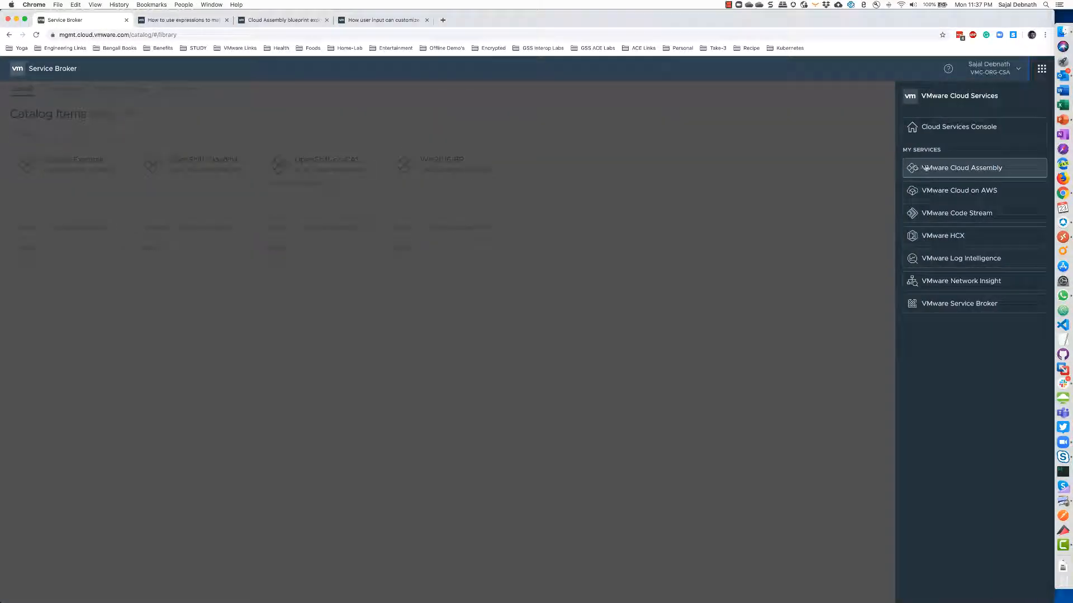
pyautogui.click(961, 168)
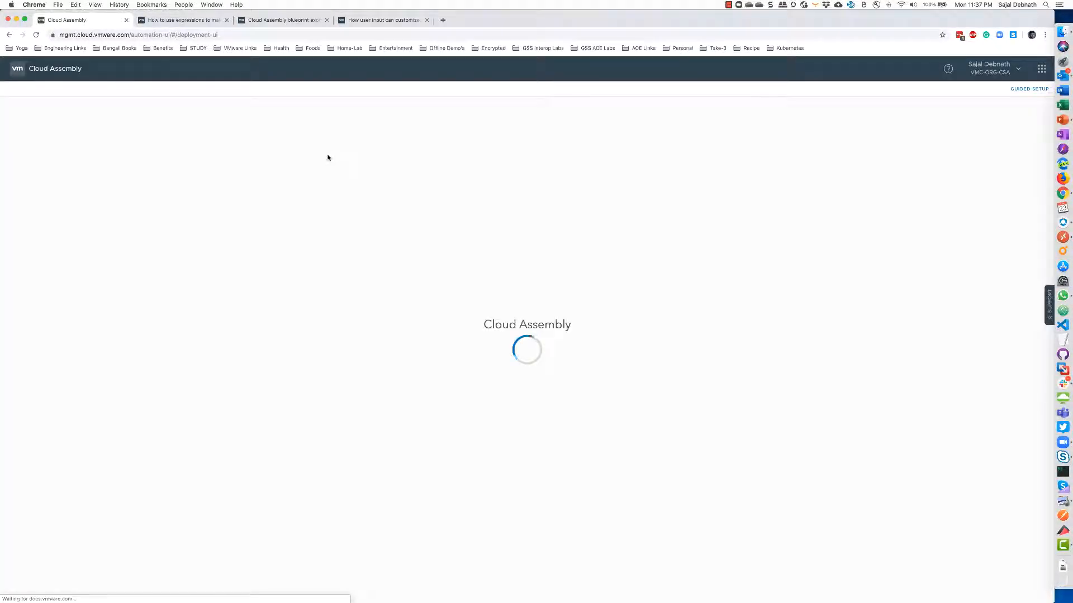
pyautogui.click(75, 92)
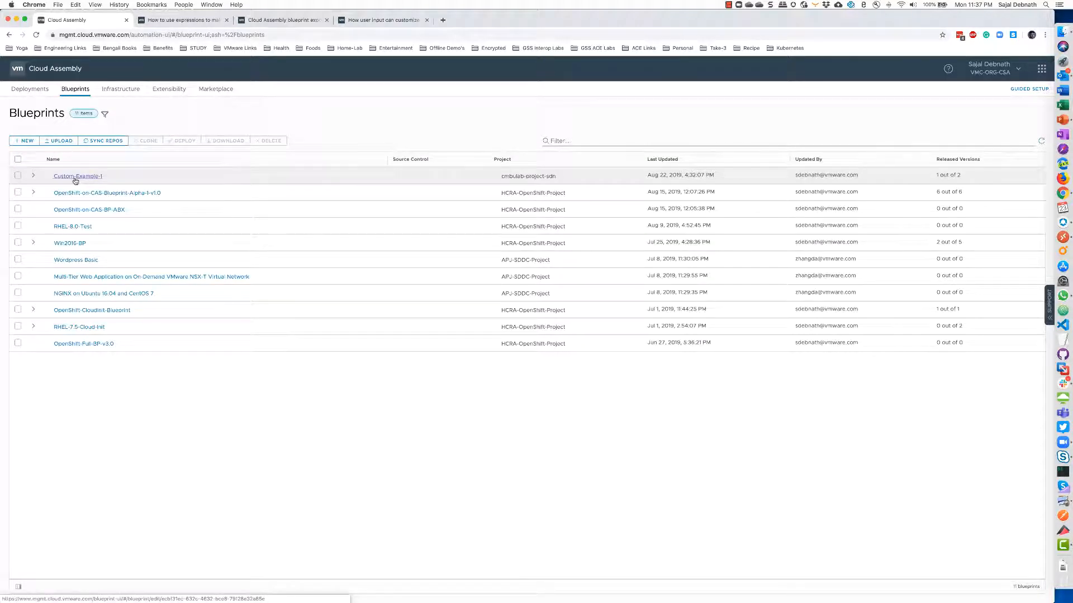
pyautogui.click(75, 178)
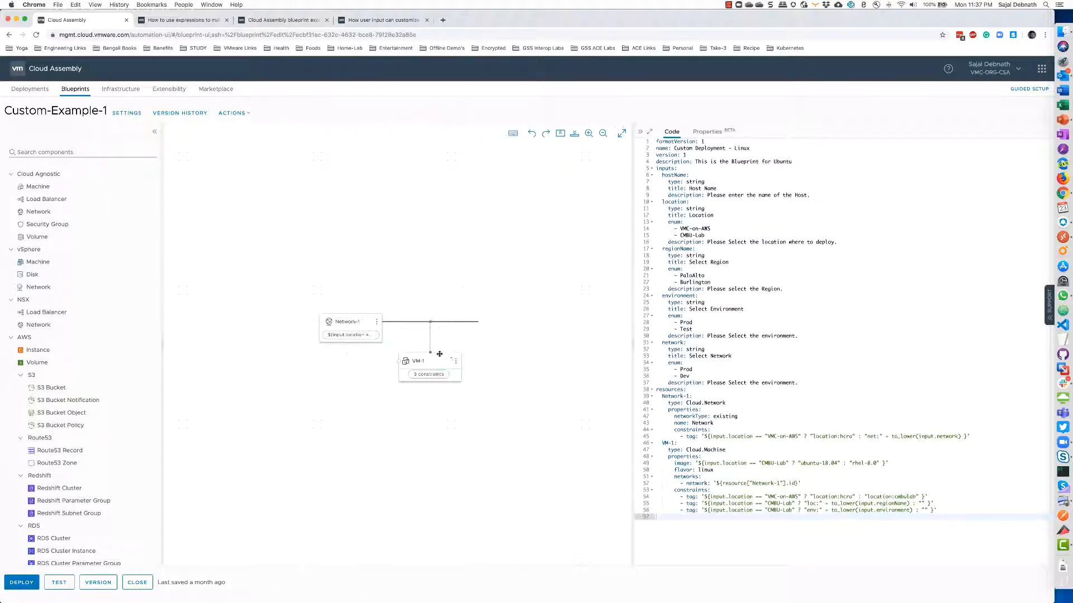
# Inspect the blueprint's YAML inputs, highlighting the VMC-on-AWS location value
pyautogui.moveTo(431, 375)
pyautogui.moveTo(363, 339)
pyautogui.click(657, 168)
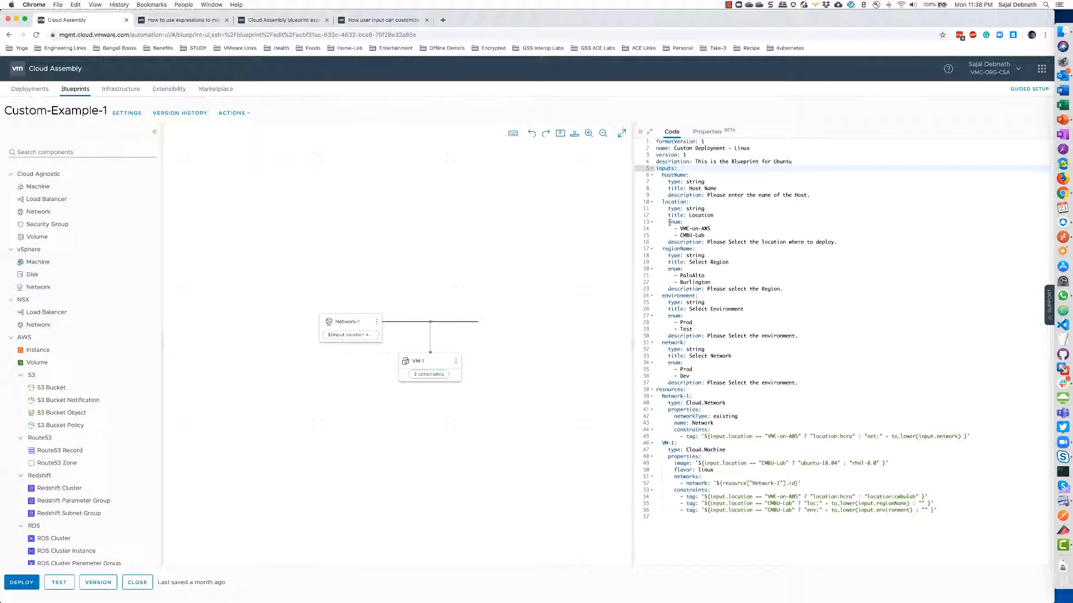
pyautogui.moveTo(679, 228); pyautogui.dragTo(711, 228)
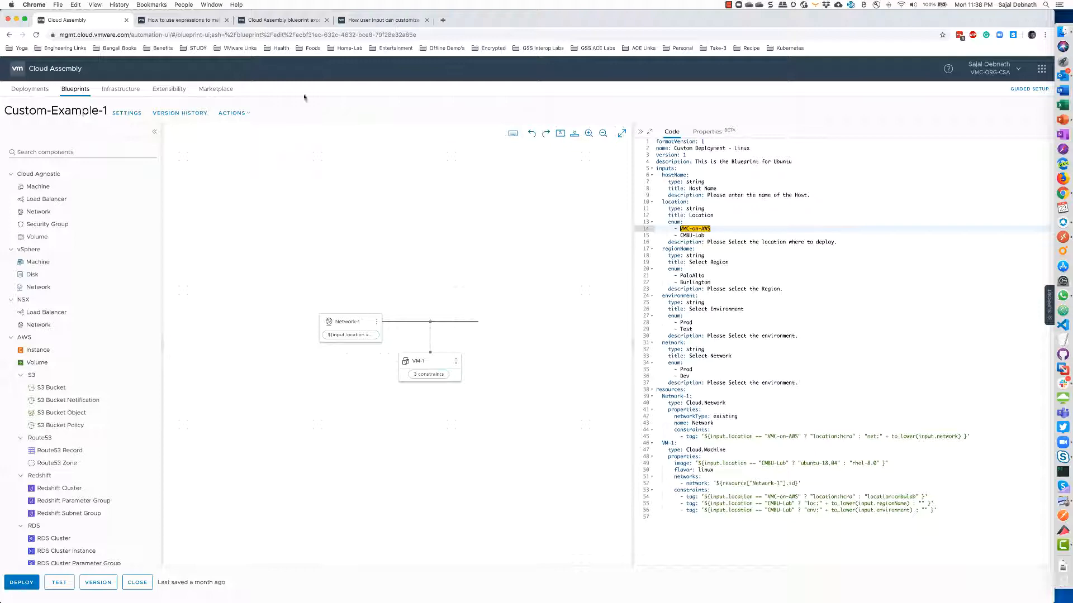
pyautogui.click(1041, 70)
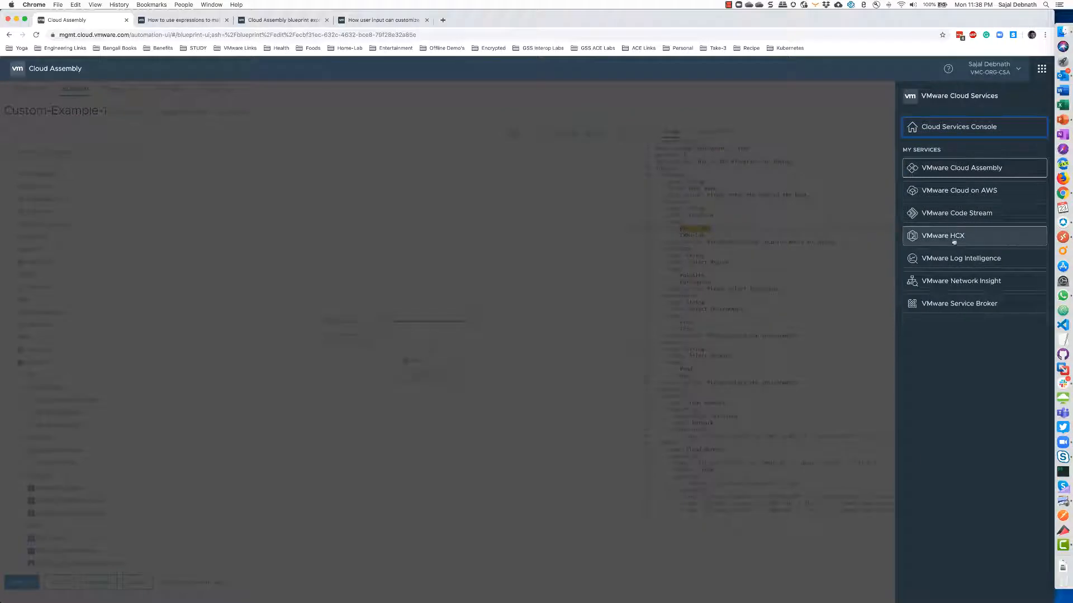
# Open Service Broker in a new tab and start a Custom-Example-1 request, reloading the page
pyautogui.rightClick(950, 302)
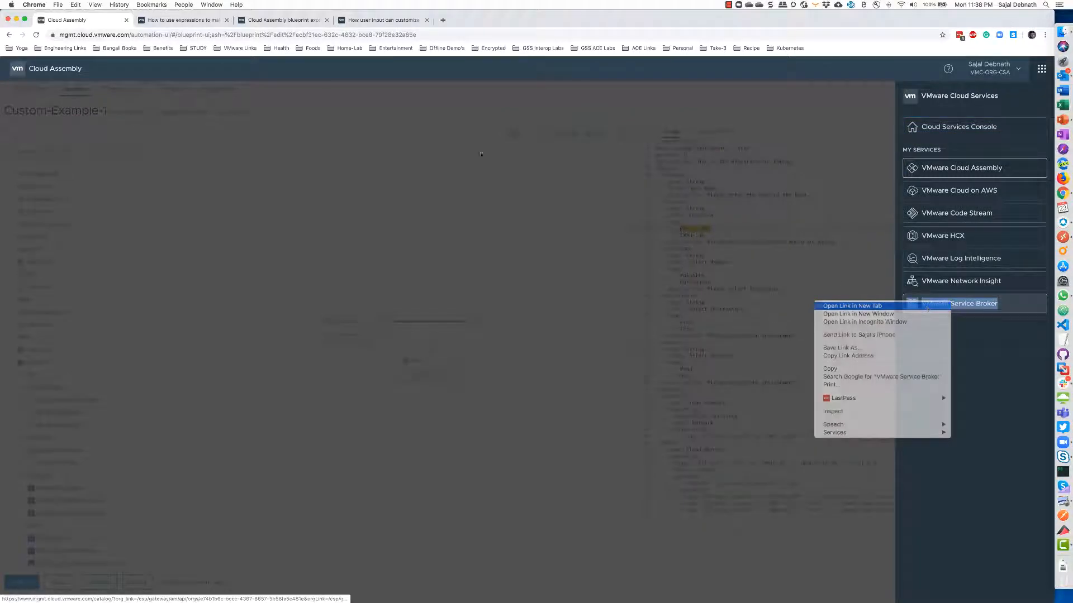
pyautogui.click(860, 306)
pyautogui.click(171, 20)
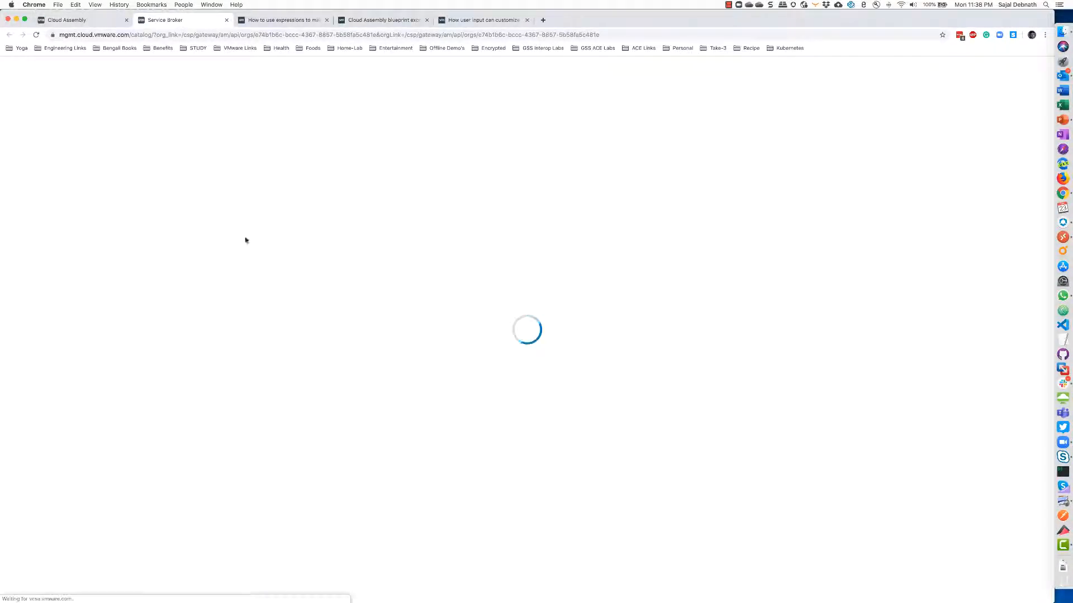
pyautogui.click(25, 248)
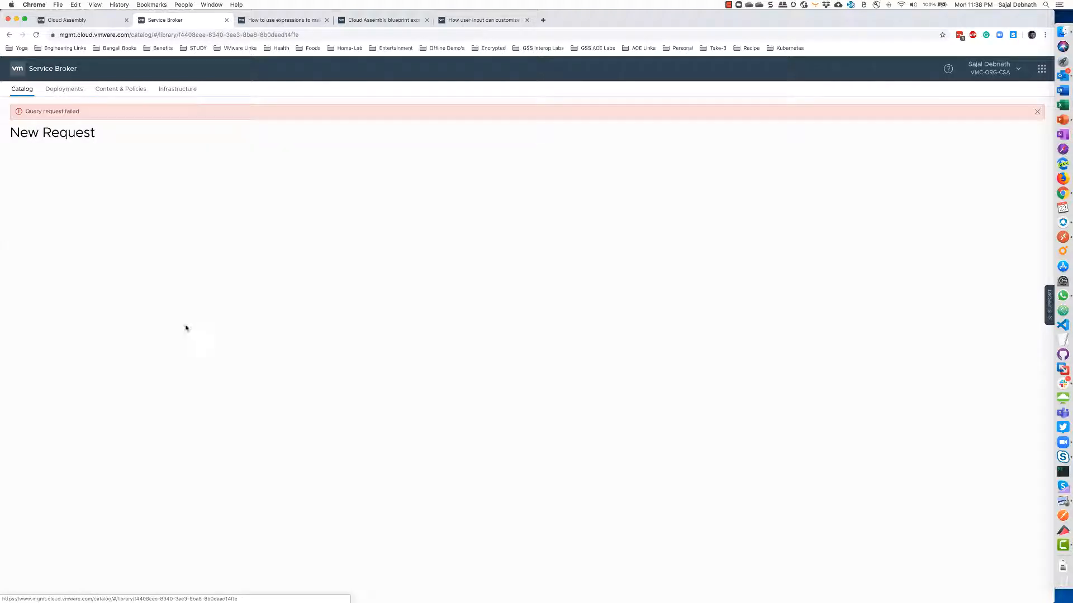
pyautogui.click(36, 35)
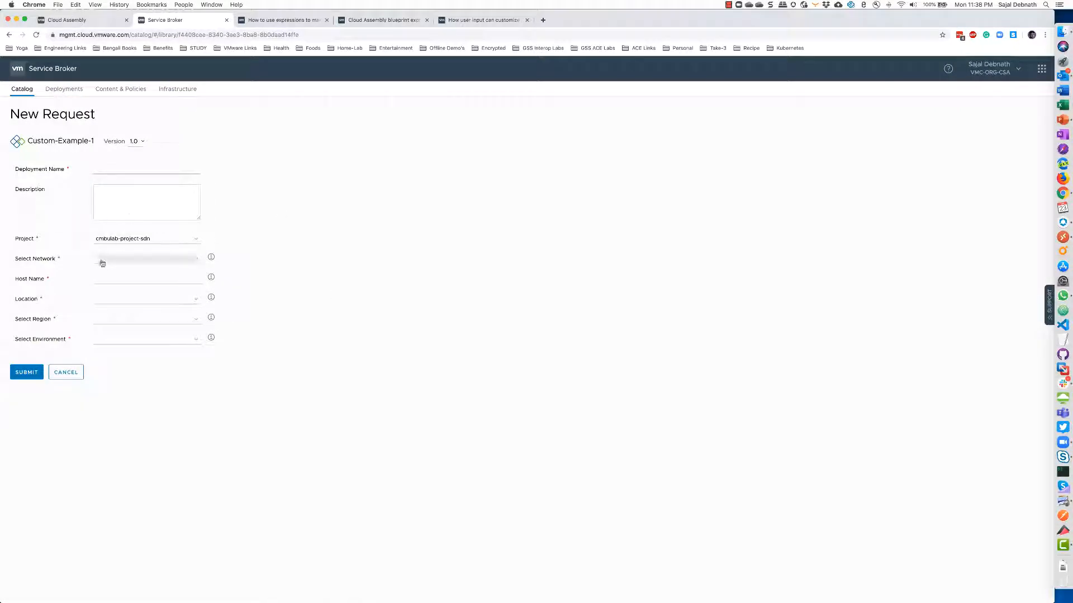
# Compare the blueprint with the request form's Location choices and Location help text
pyautogui.click(90, 21)
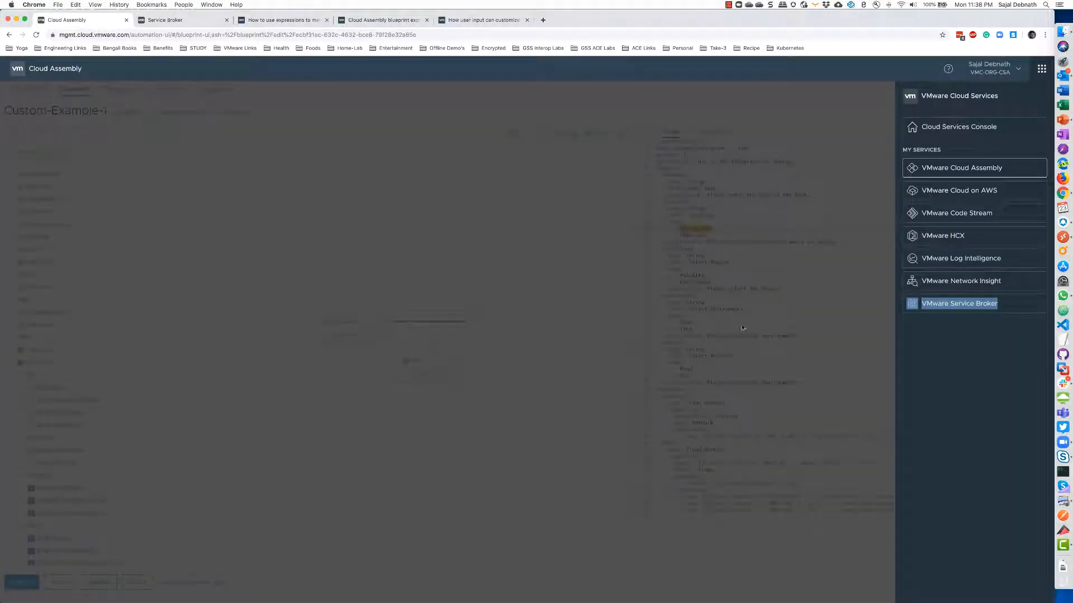
pyautogui.click(847, 333)
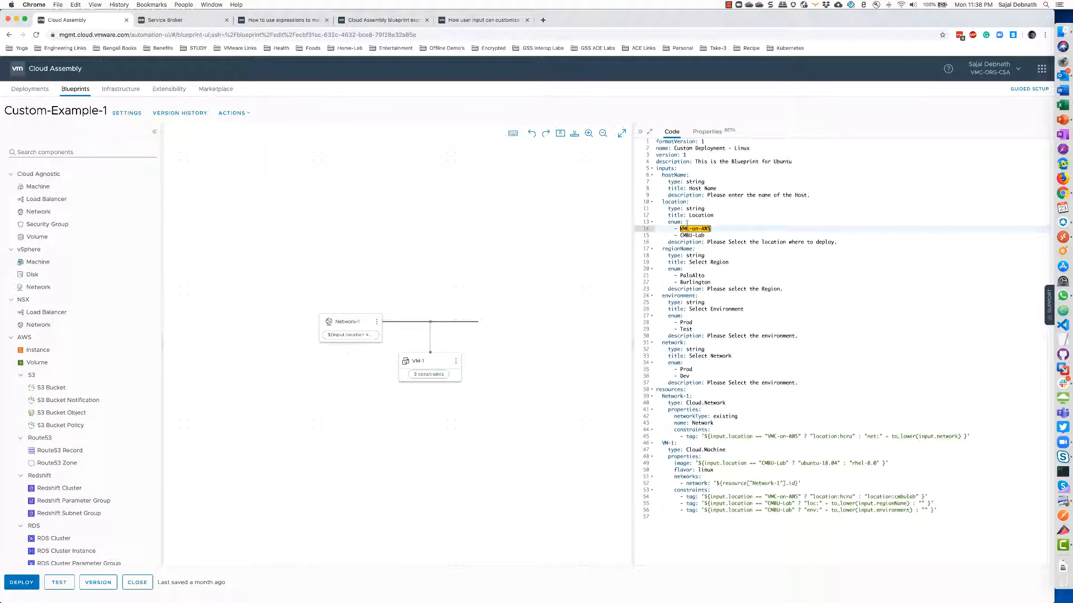
pyautogui.click(167, 20)
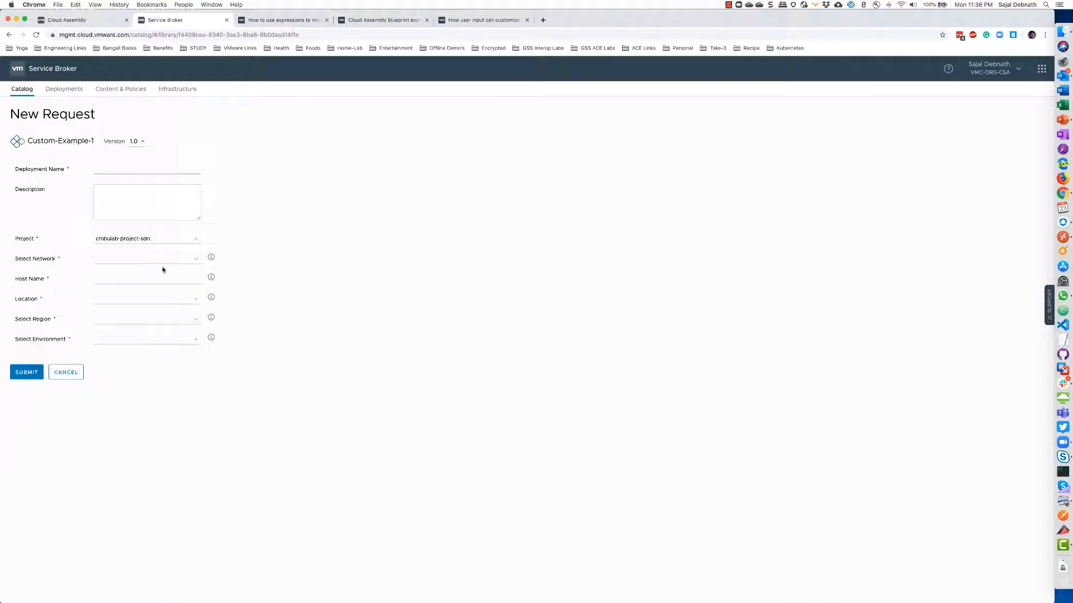
pyautogui.click(122, 299)
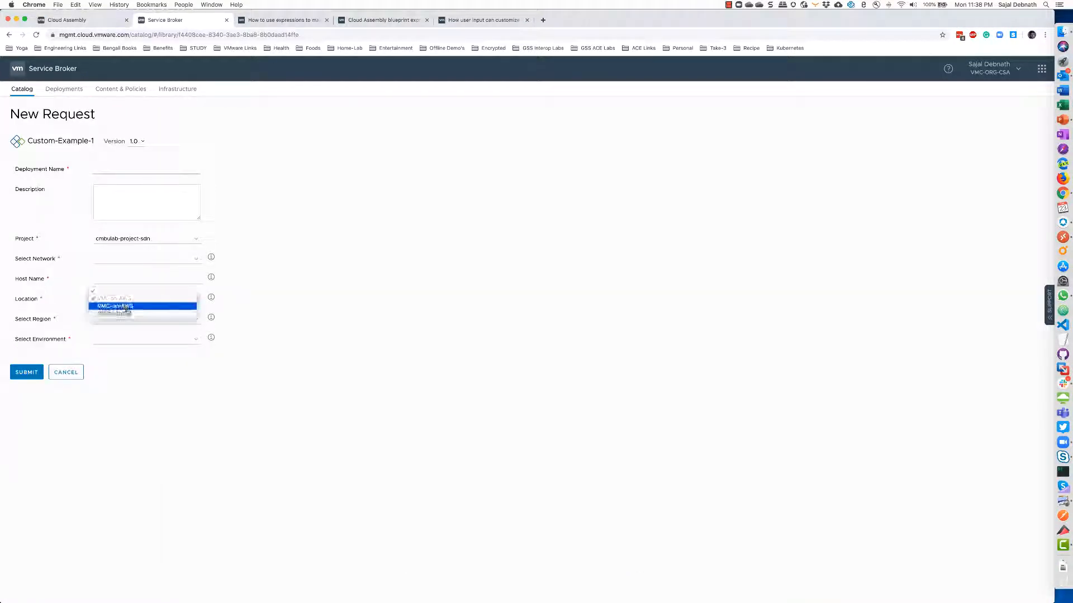
pyautogui.click(211, 301)
pyautogui.click(211, 300)
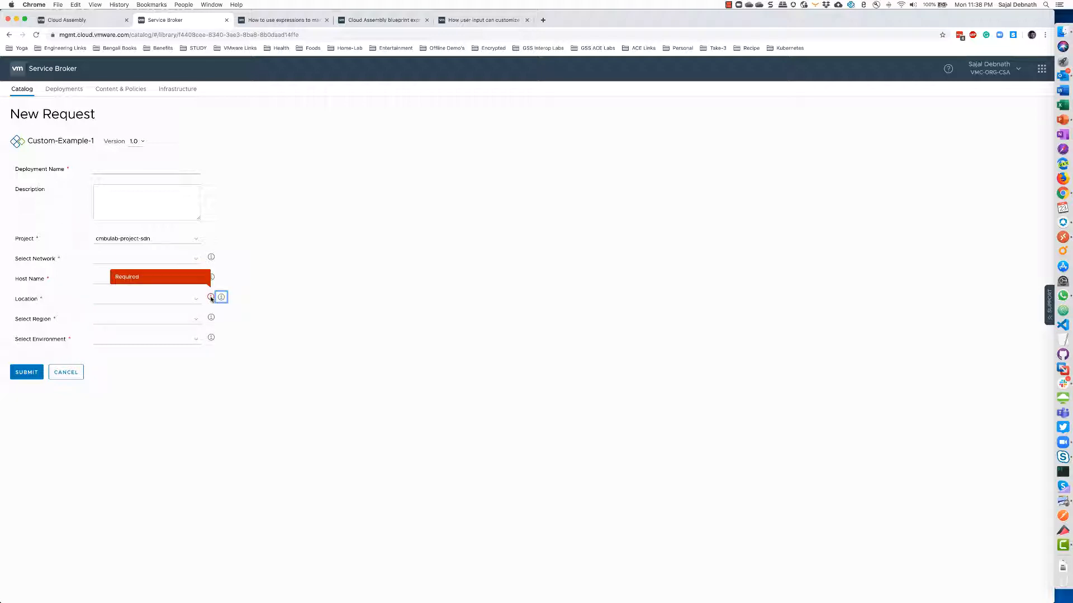
pyautogui.click(220, 299)
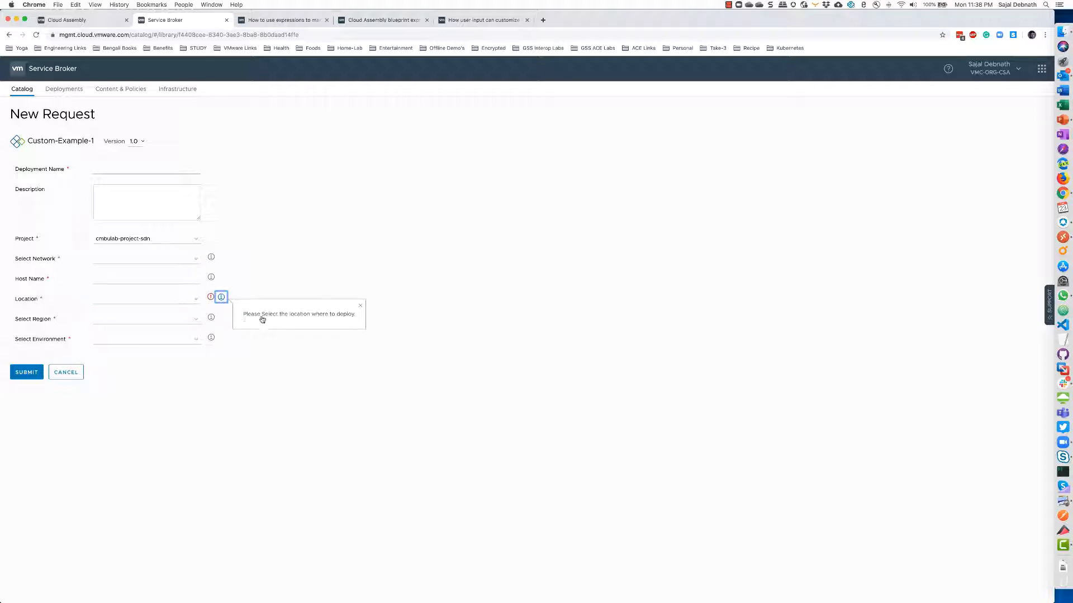
# Check the PaloAlto region value in the blueprint code against the form's Region choices
pyautogui.click(88, 23)
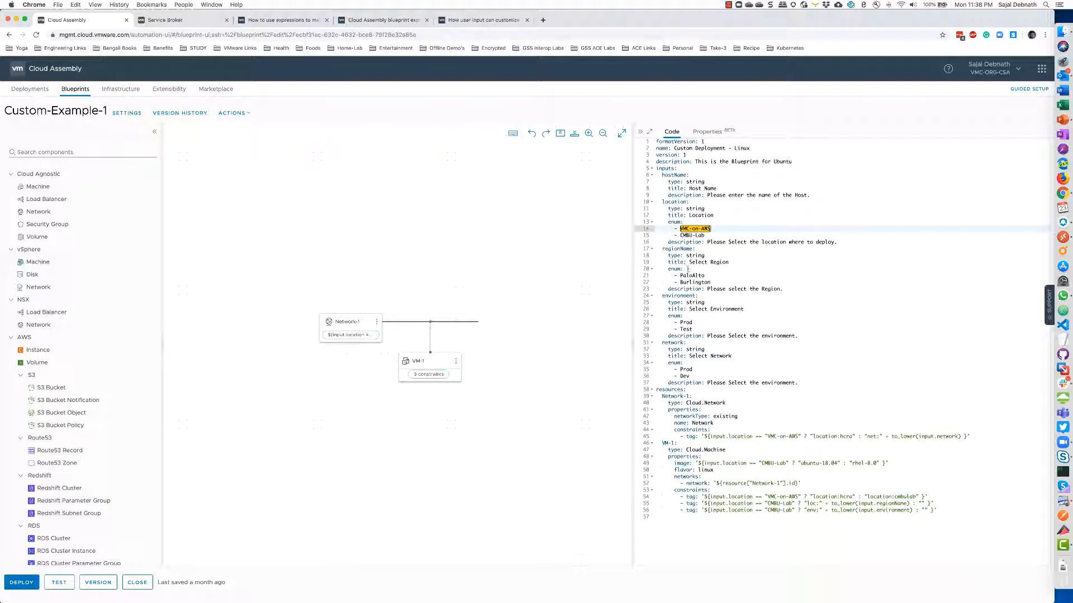
pyautogui.click(692, 276)
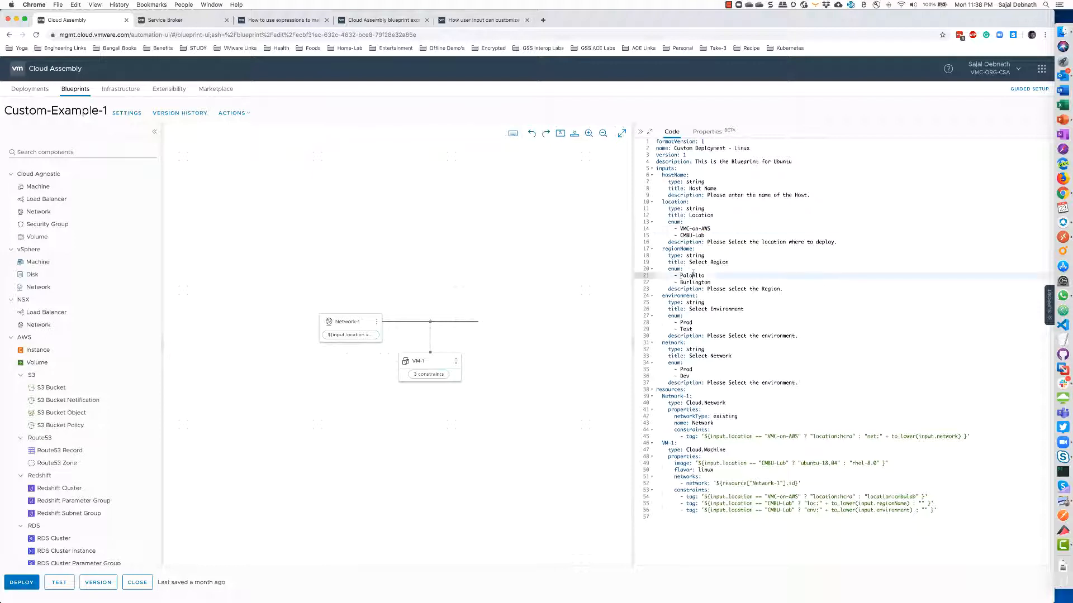
pyautogui.click(180, 21)
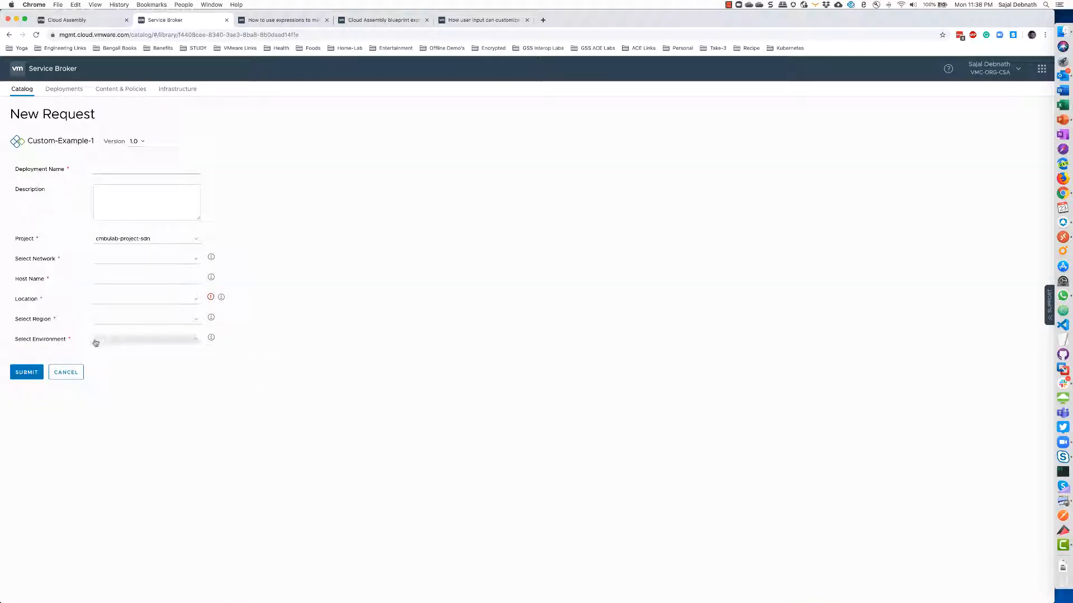
pyautogui.click(129, 323)
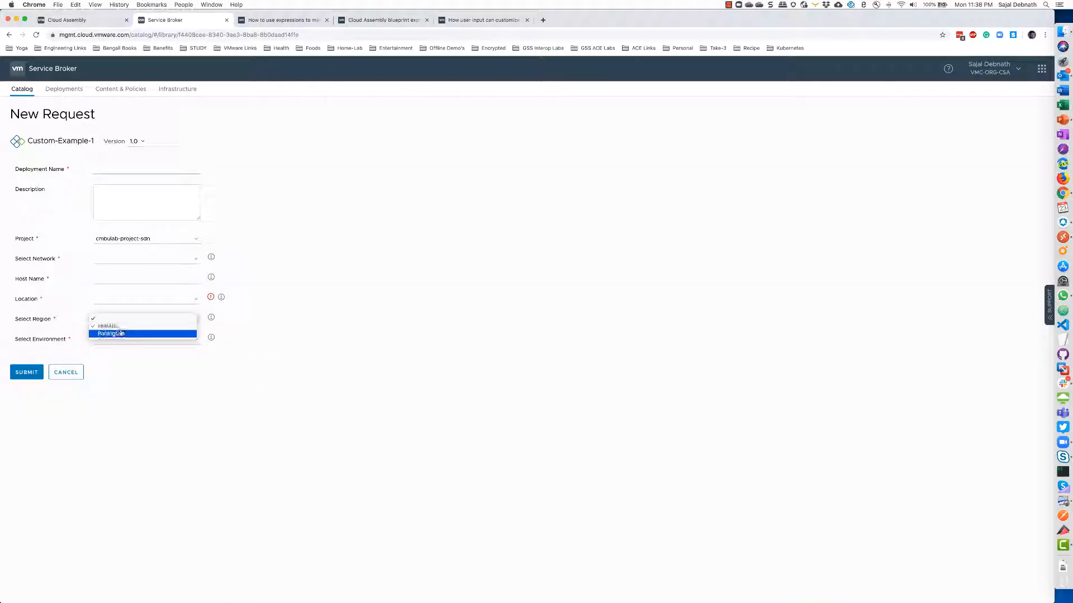
pyautogui.click(342, 322)
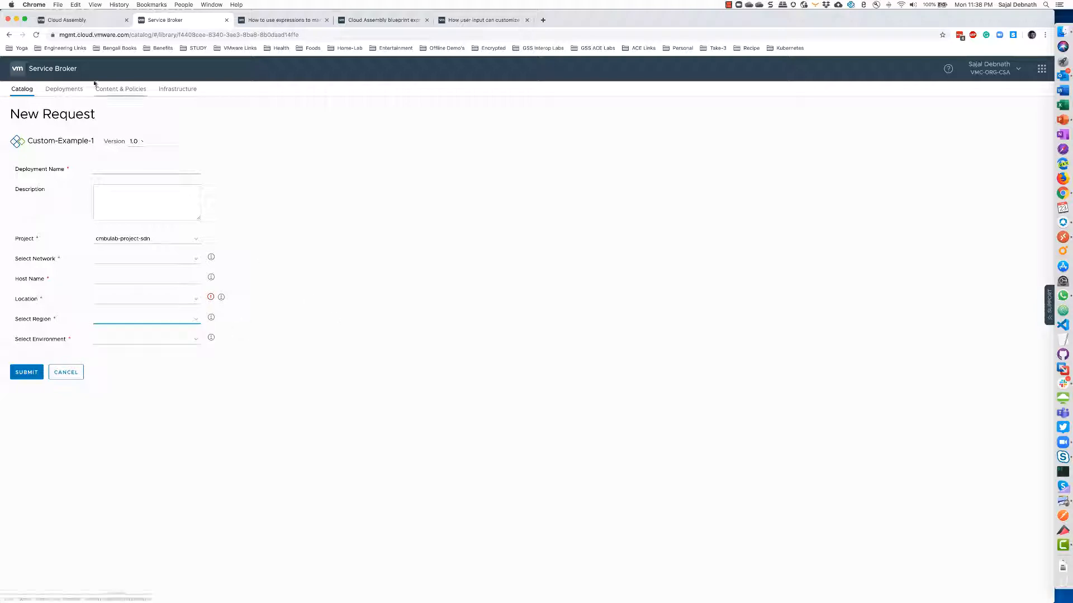
# Return to the blueprint code and highlight VMC-on-AWS in the Network-1 location constraint
pyautogui.click(84, 20)
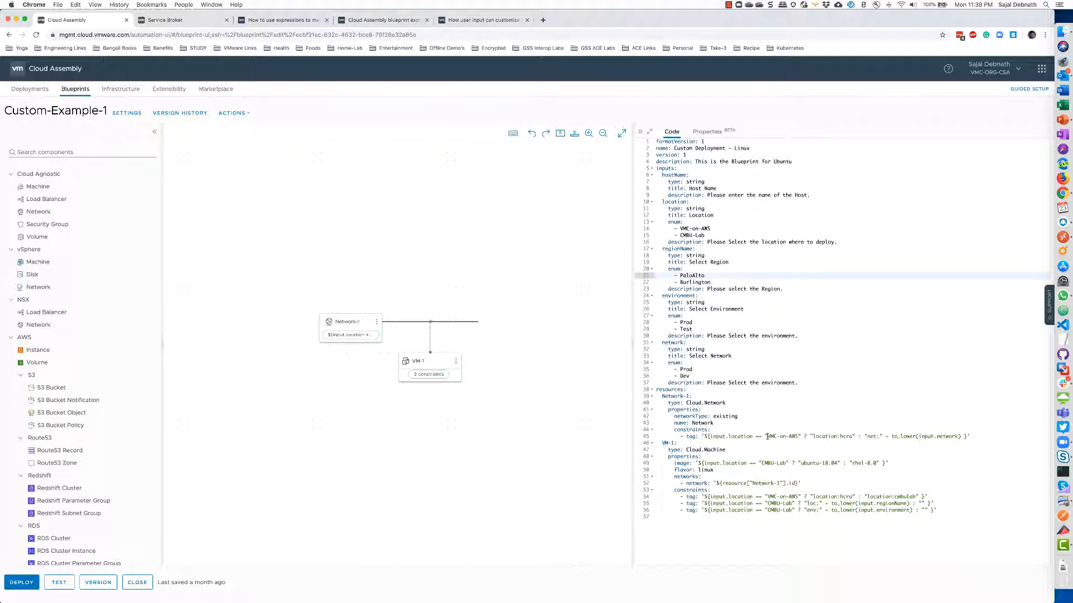
pyautogui.moveTo(767, 436); pyautogui.dragTo(795, 436)
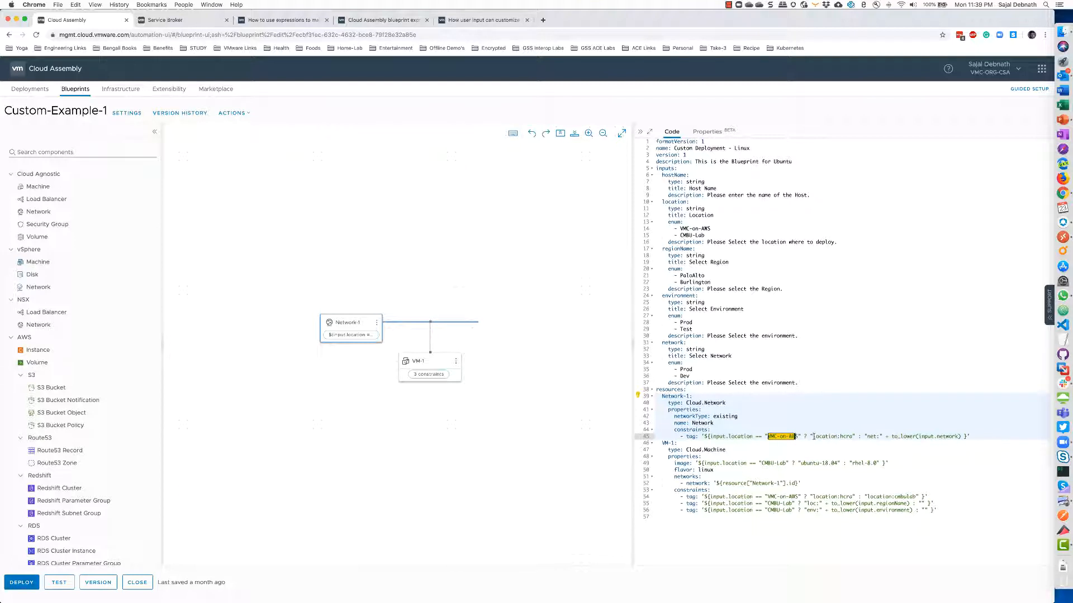
pyautogui.click(812, 437)
pyautogui.hotkey('ctrl', 'space')
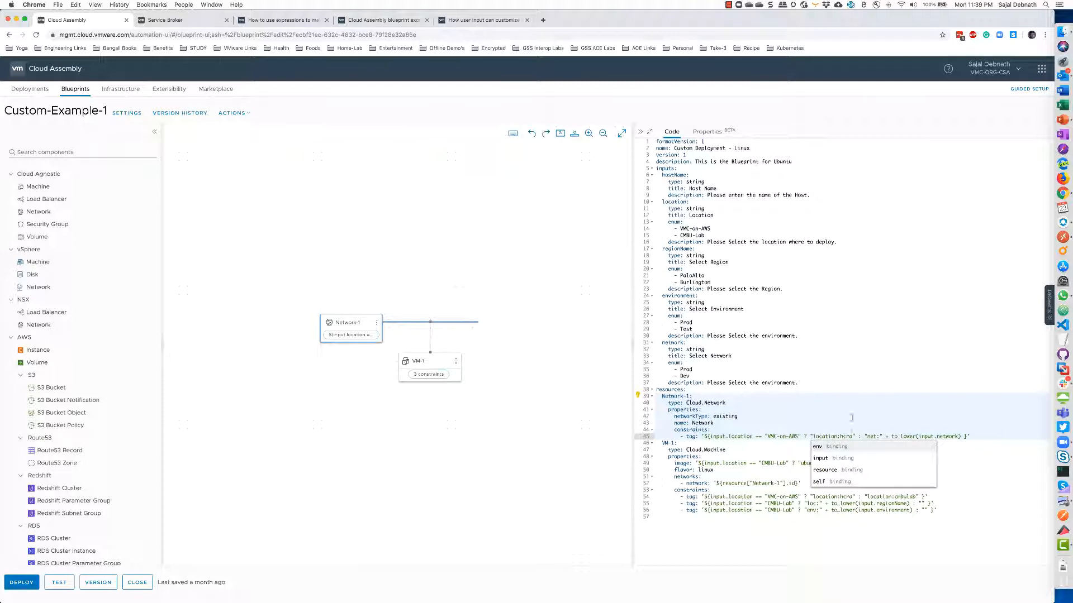
pyautogui.click(898, 352)
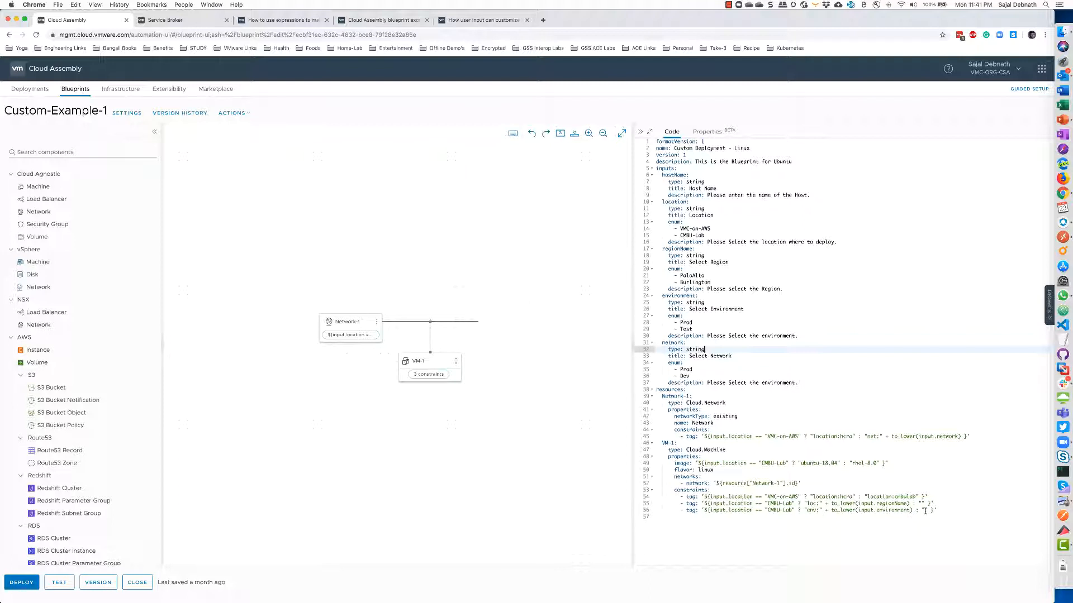
pyautogui.click(1051, 120)
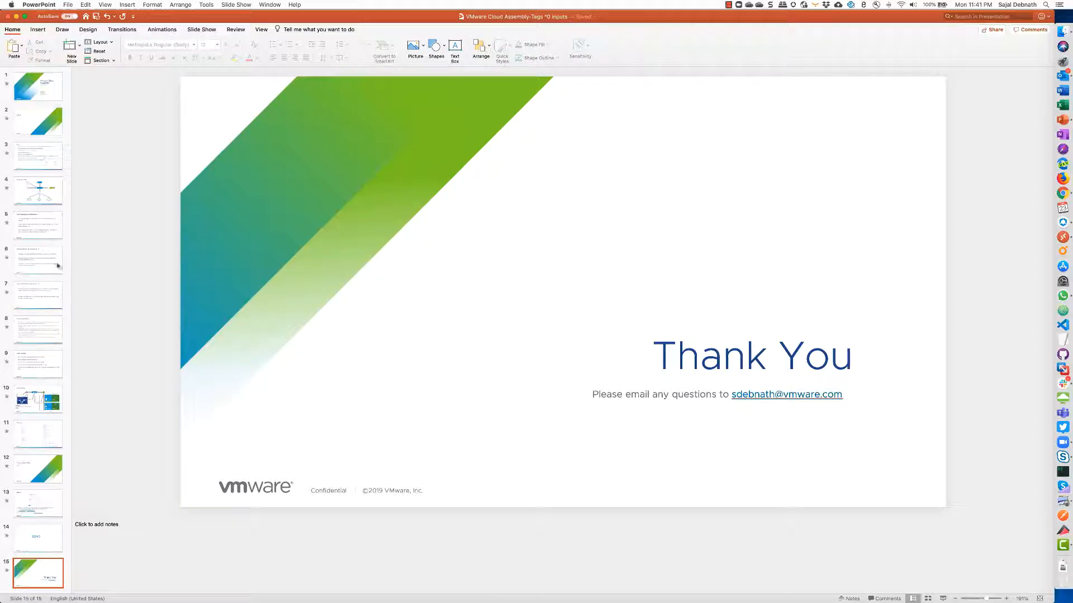
pyautogui.click(45, 400)
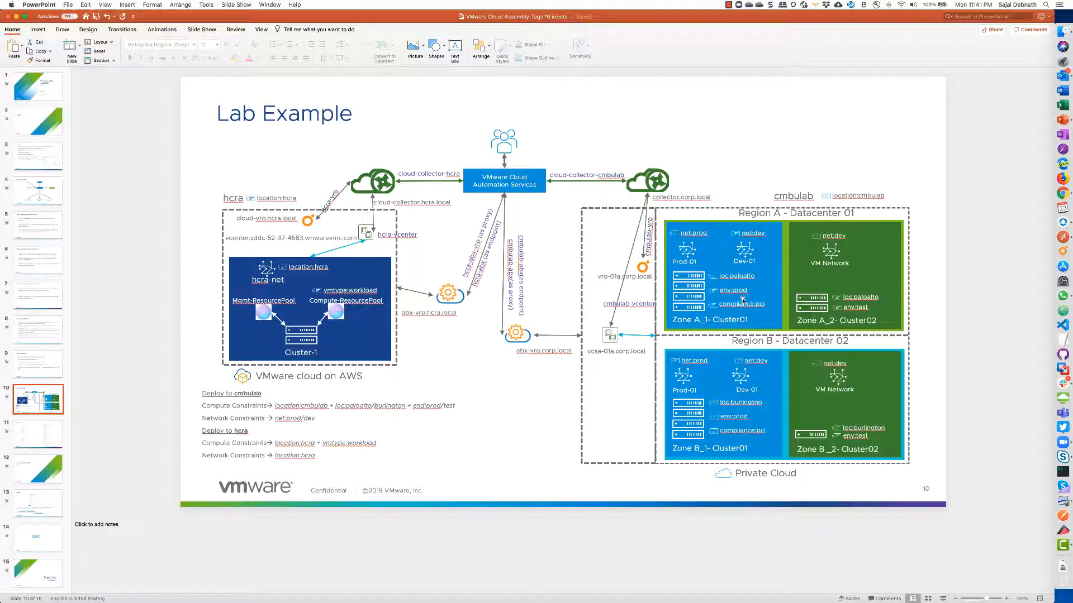
pyautogui.click(16, 16)
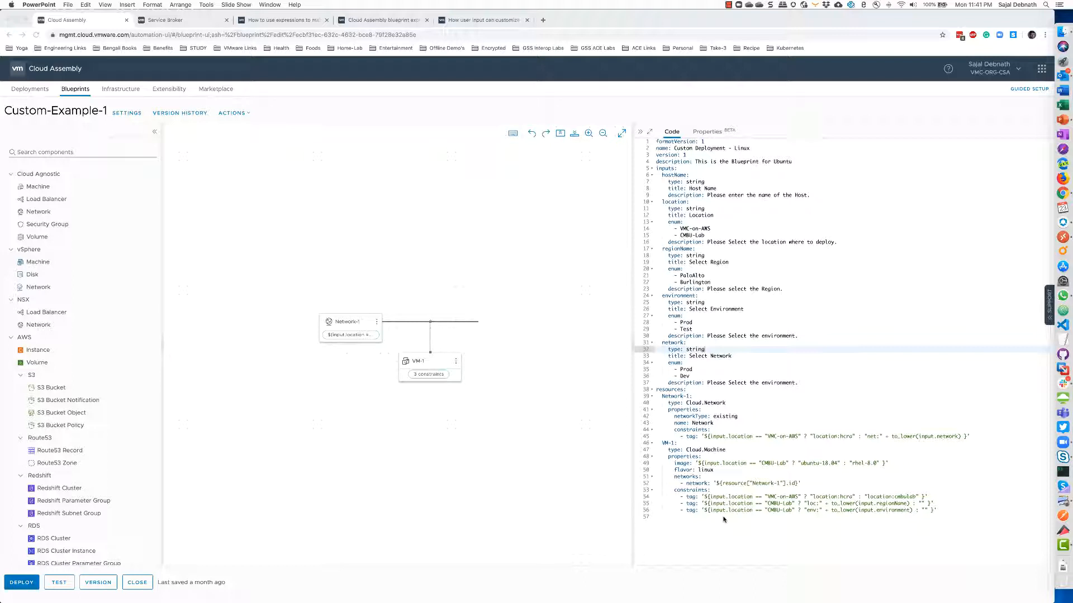
# Start deploying Custom-Example-1 named Test-1 using blueprint version 2
pyautogui.click(22, 583)
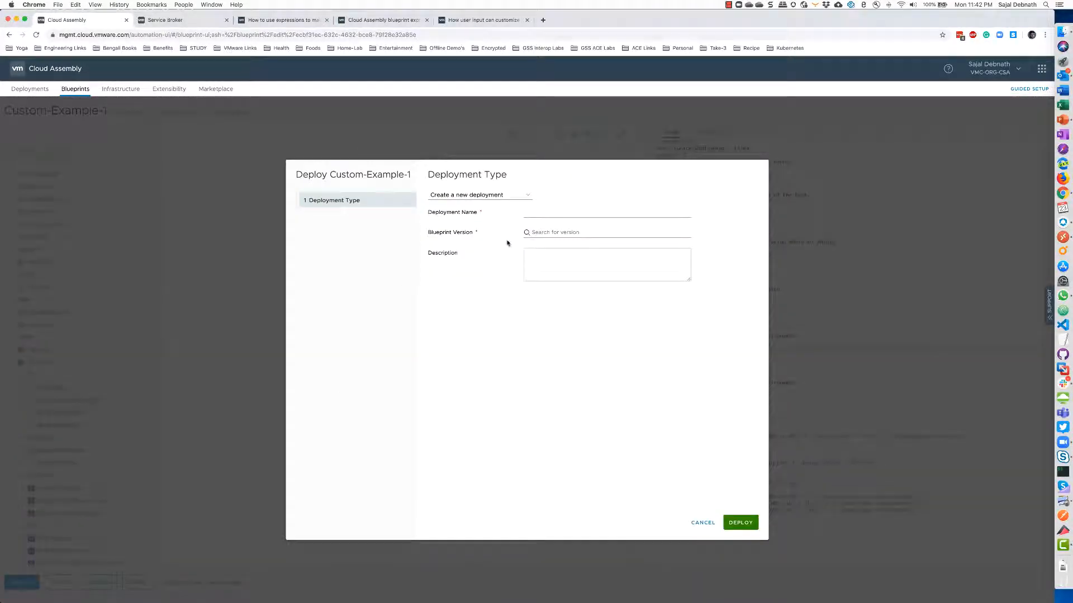
pyautogui.click(534, 213)
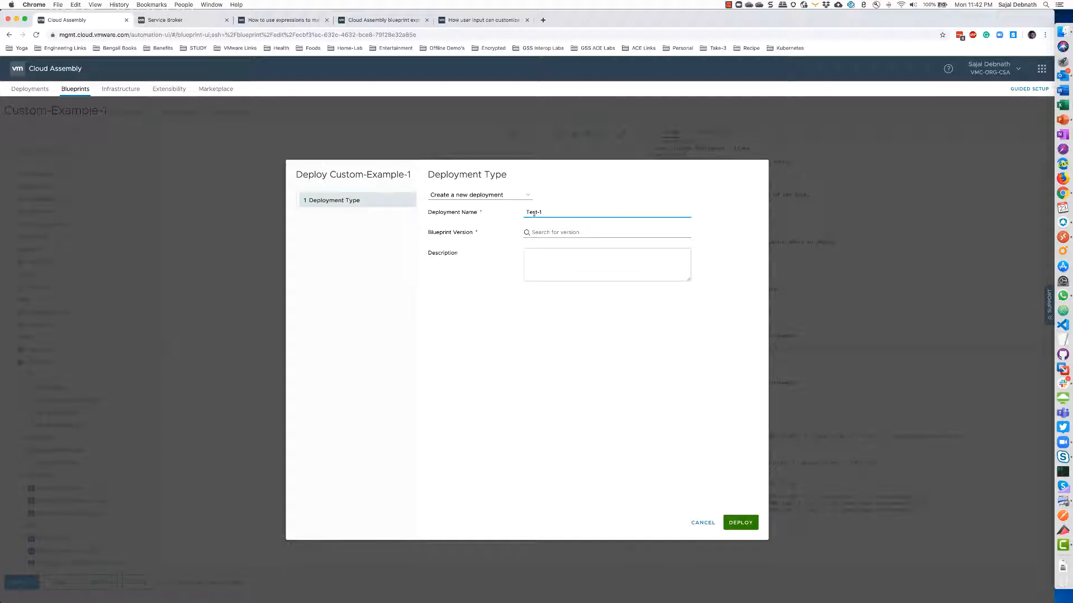
pyautogui.write('Test-1')
pyautogui.click(534, 232)
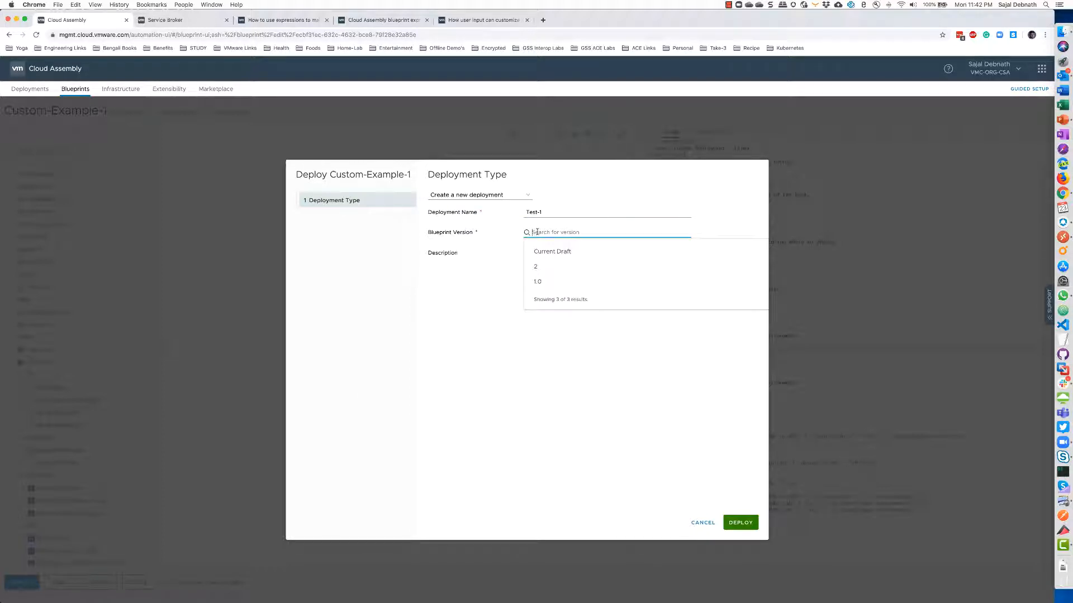
pyautogui.click(538, 267)
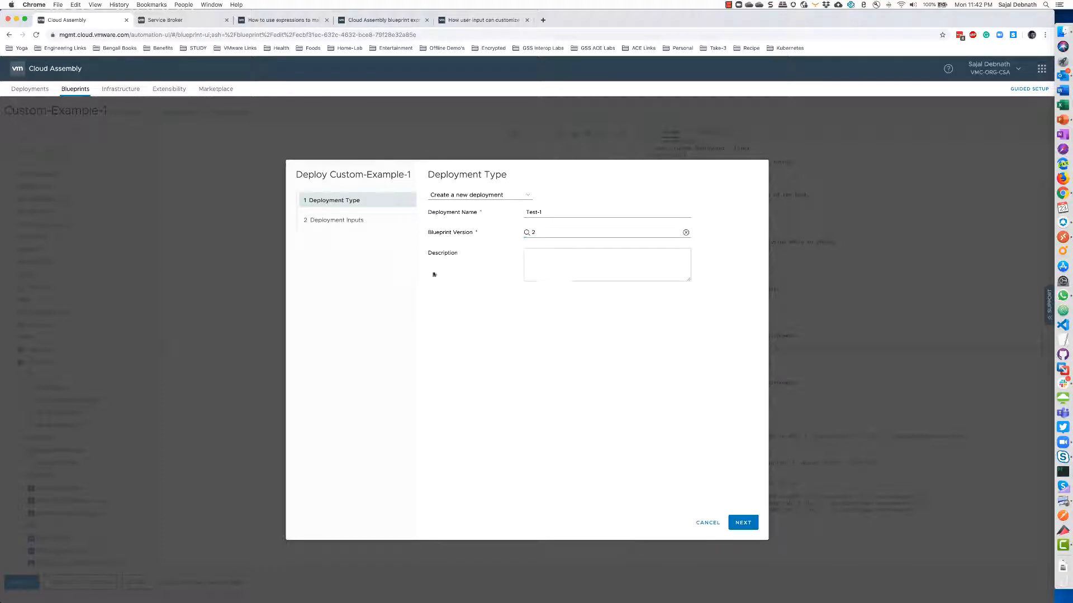
pyautogui.click(742, 523)
# Set host test-1, location CMBU-Lab, region PaloAlto, environment Prod, network Prod, and deploy
pyautogui.click(505, 203)
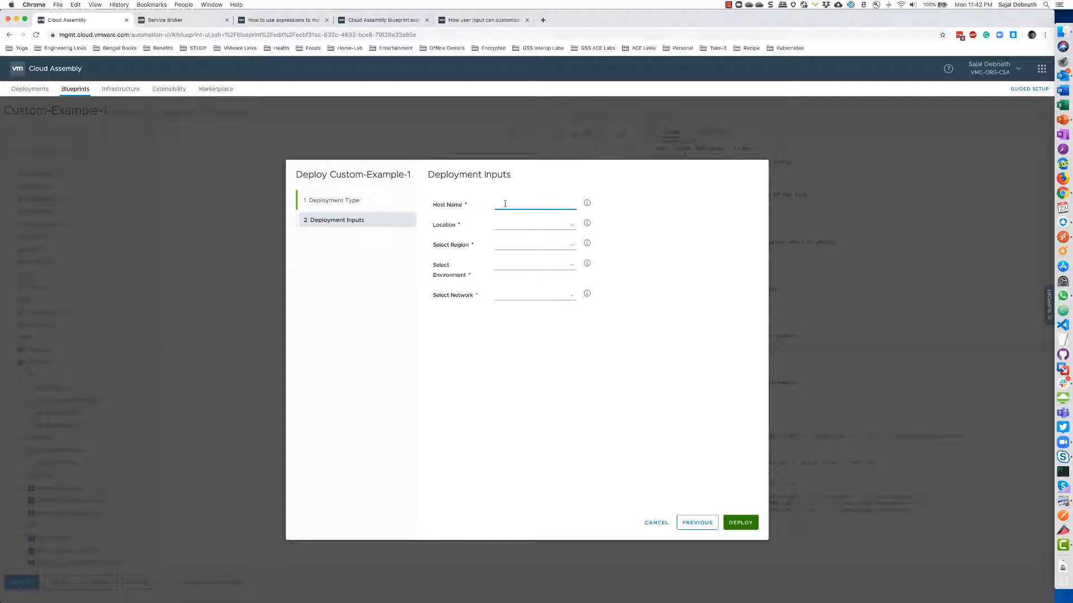
pyautogui.press('BackSpace')
pyautogui.press('BackSpace')
pyautogui.press('BackSpace')
pyautogui.write('te')
pyautogui.click(519, 225)
pyautogui.click(519, 240)
pyautogui.click(511, 246)
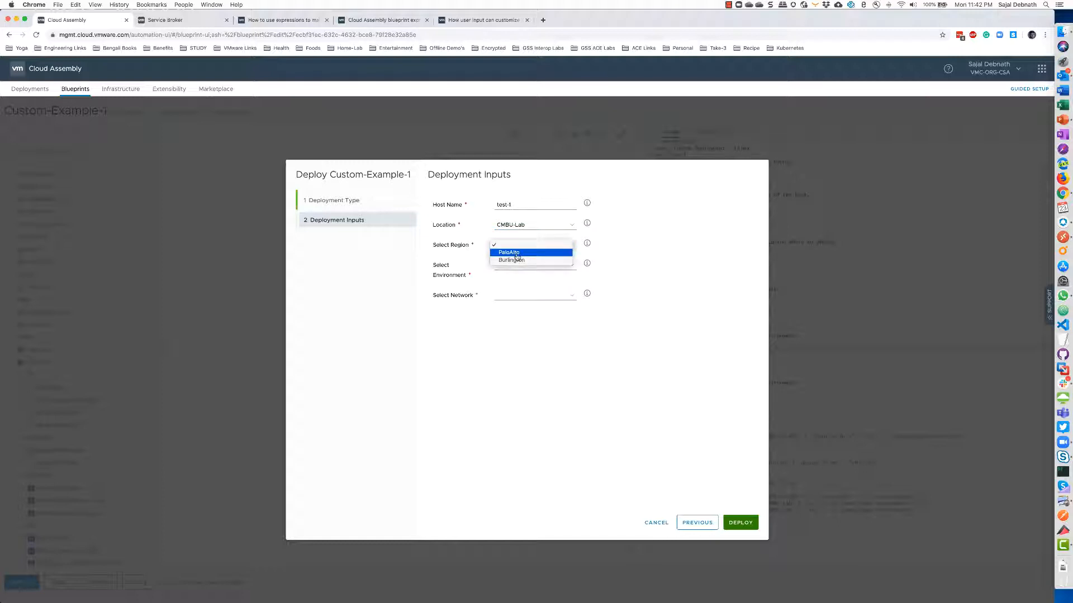
pyautogui.click(517, 255)
pyautogui.click(522, 269)
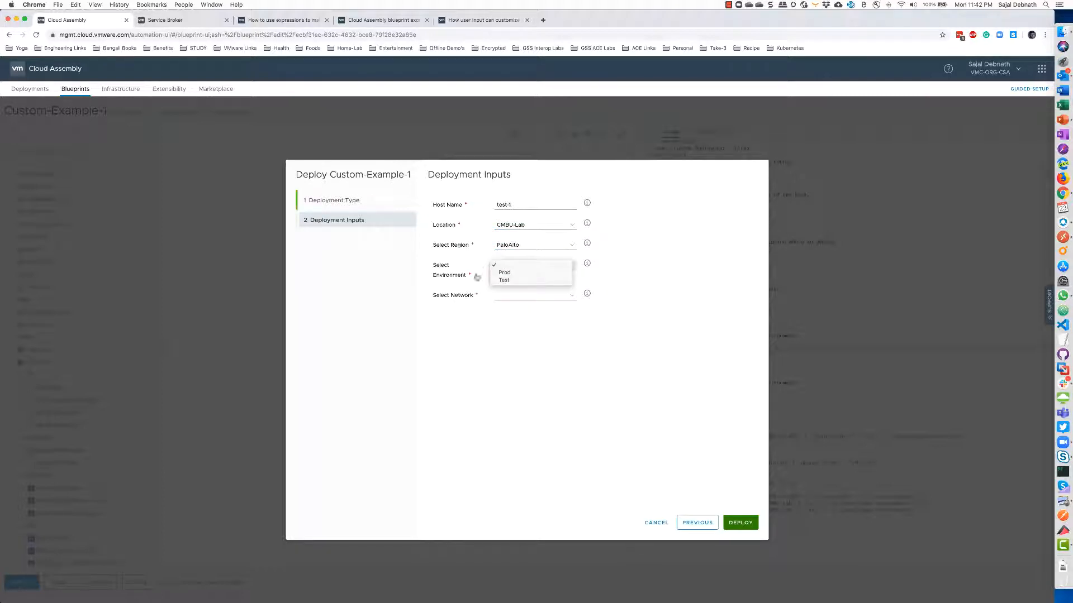
pyautogui.click(505, 273)
pyautogui.click(500, 302)
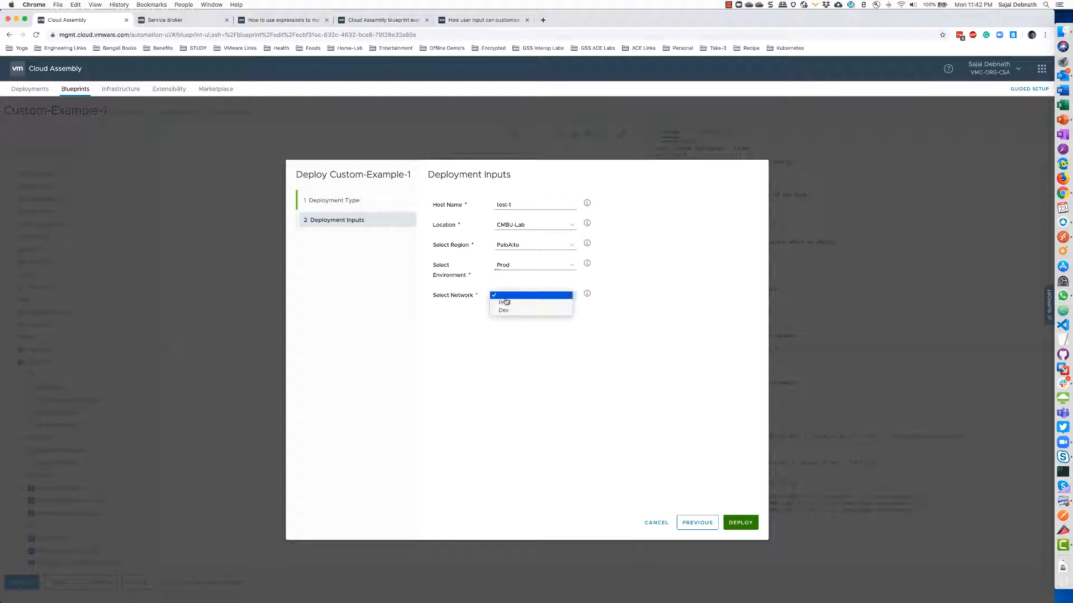
pyautogui.click(506, 308)
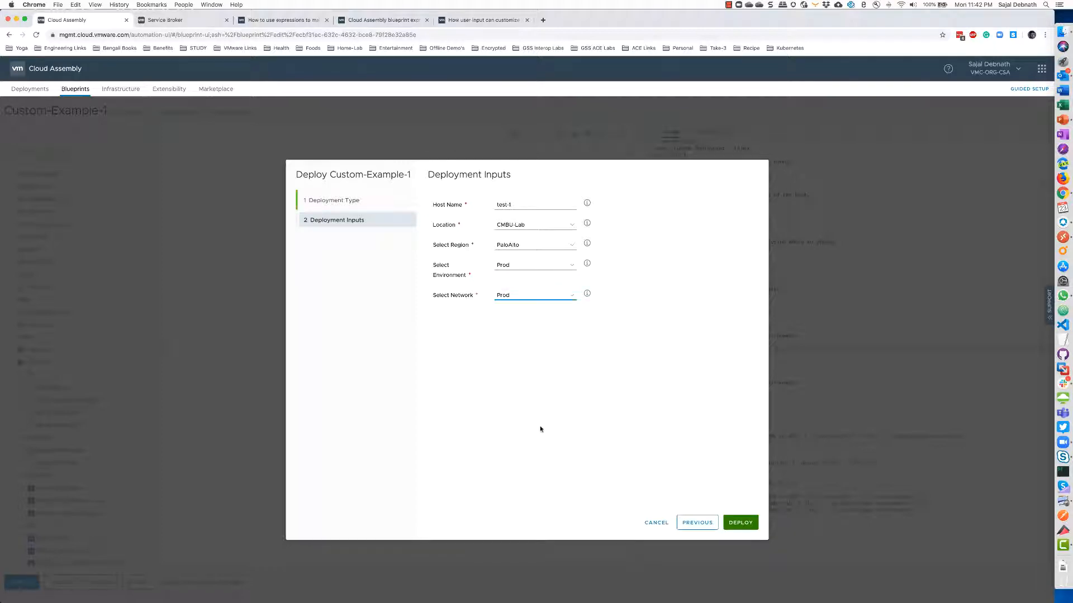
pyautogui.click(738, 522)
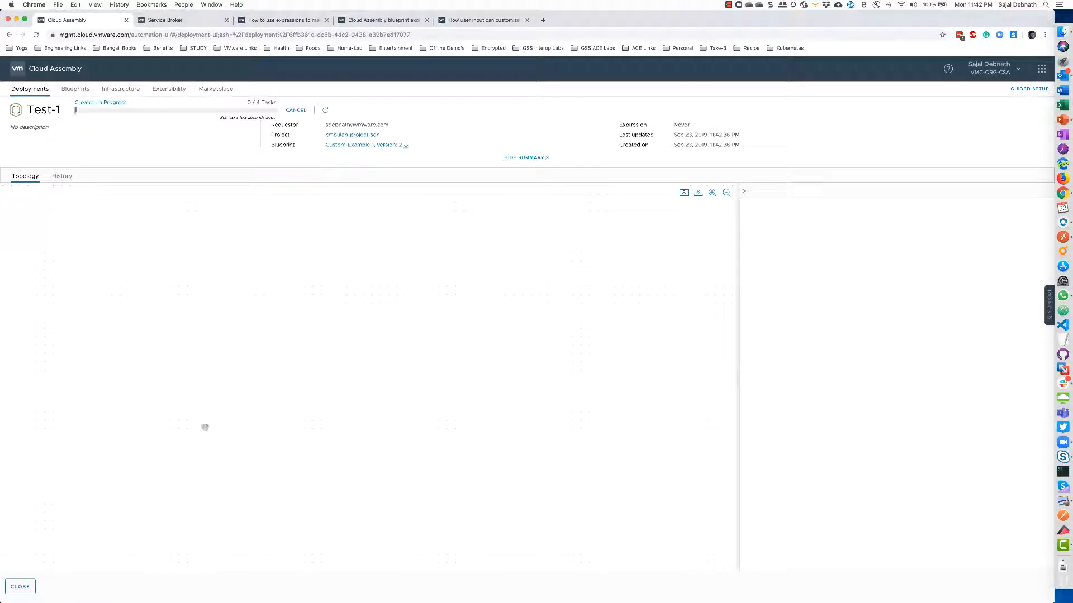
# Start a new Custom-Example-1 deployment named Test-2 using blueprint version 2
pyautogui.click(71, 94)
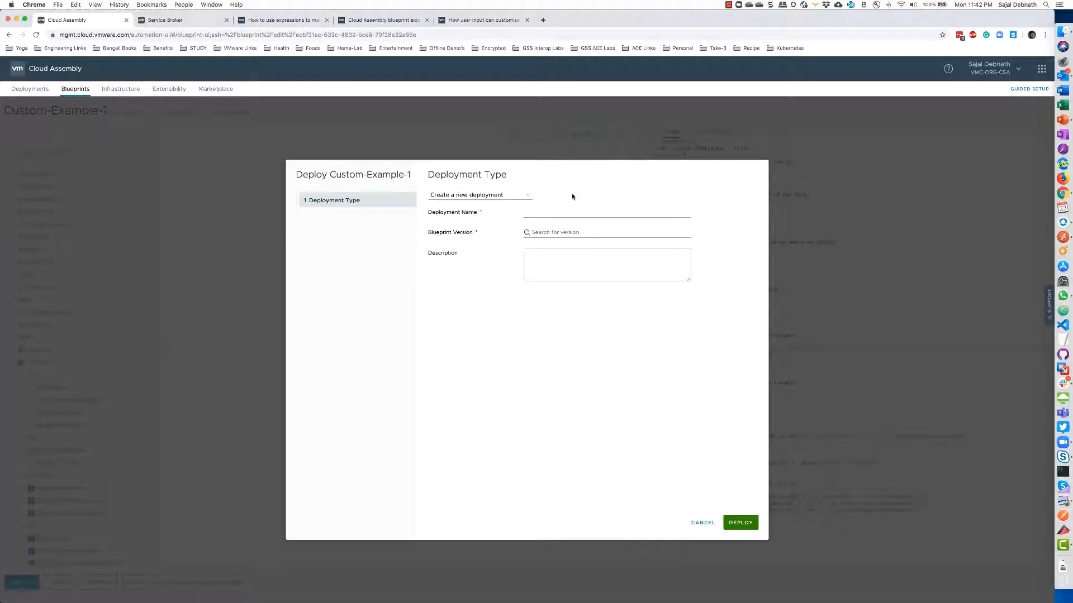
pyautogui.click(547, 214)
pyautogui.write('Test-2')
pyautogui.click(552, 231)
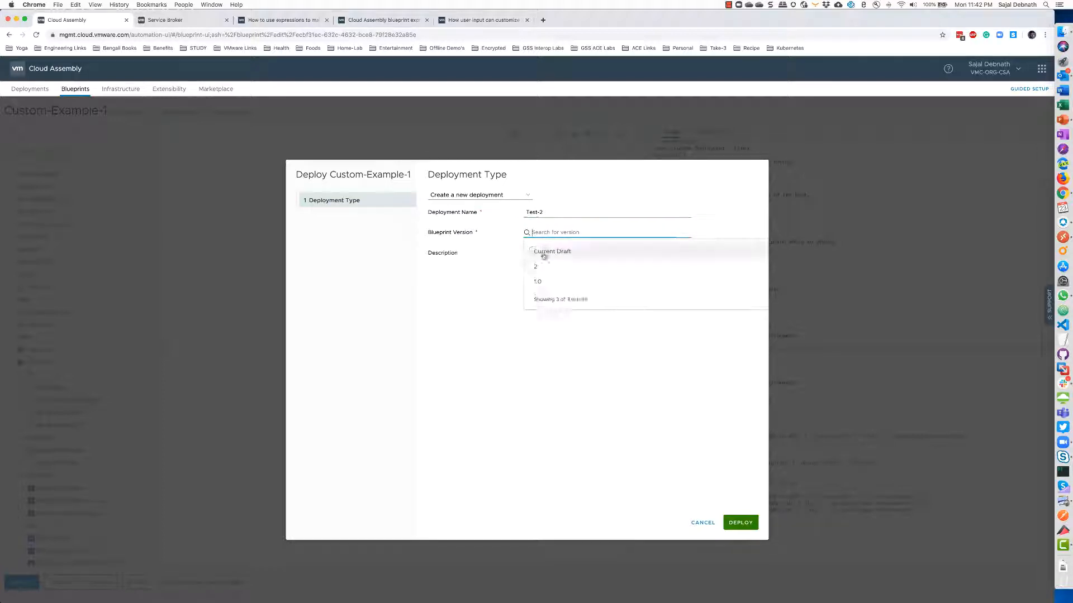
pyautogui.click(537, 250)
pyautogui.click(734, 513)
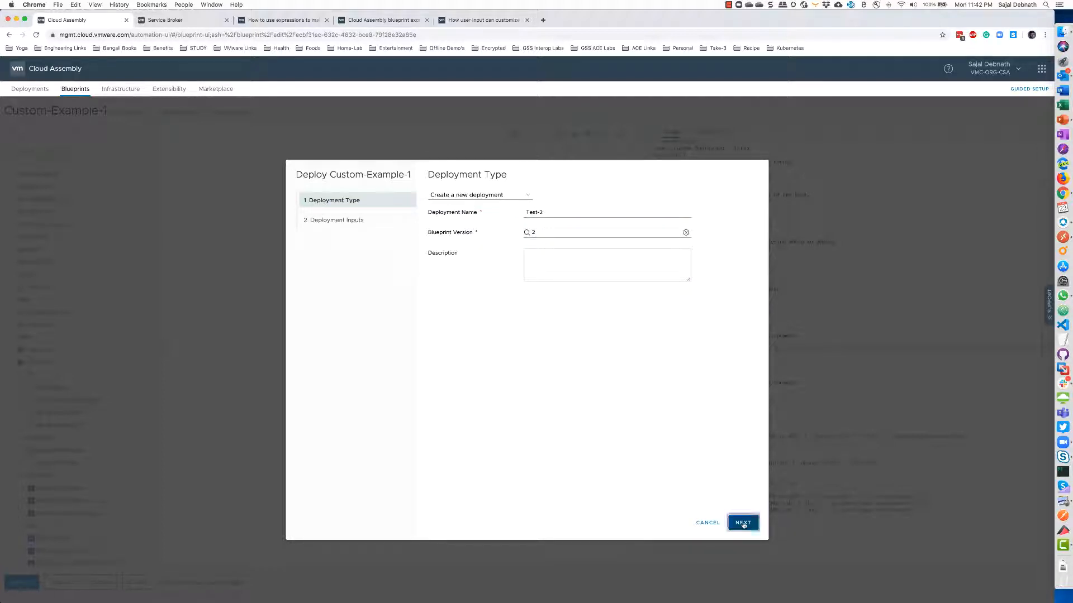
# Deploy with CMBU-Lab, Burlington region, Prod environment and Prod network, then view all deployments
pyautogui.click(545, 206)
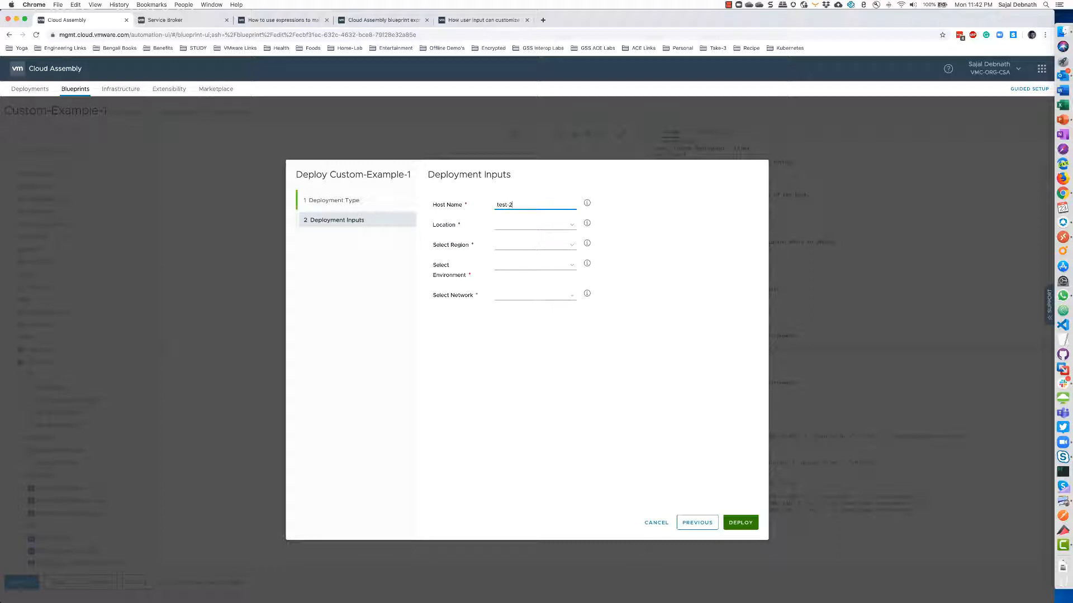
pyautogui.click(545, 224)
pyautogui.click(506, 239)
pyautogui.click(496, 246)
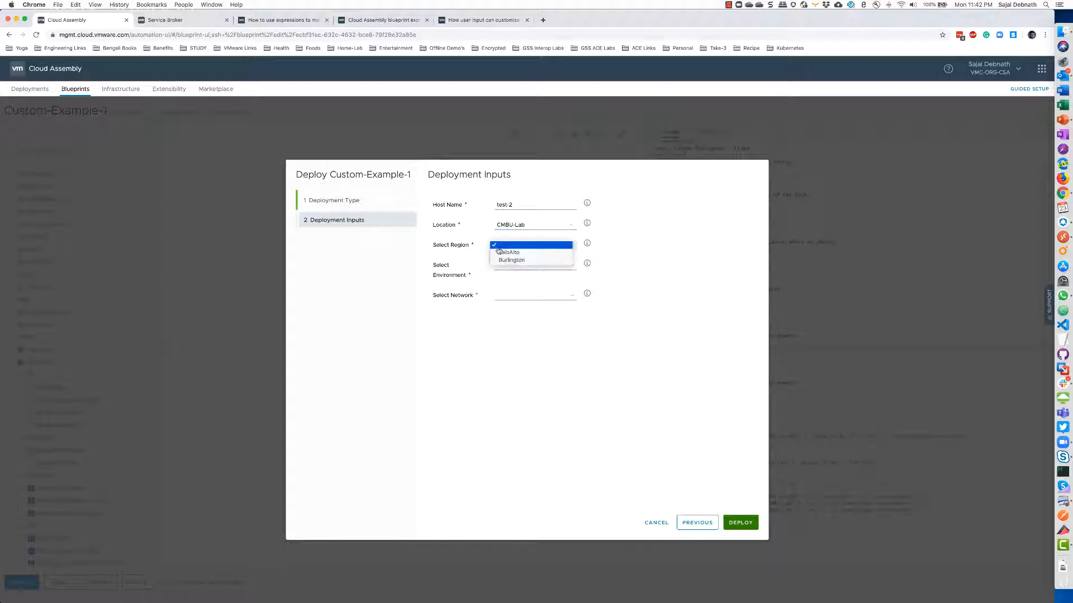
pyautogui.click(508, 258)
pyautogui.click(513, 266)
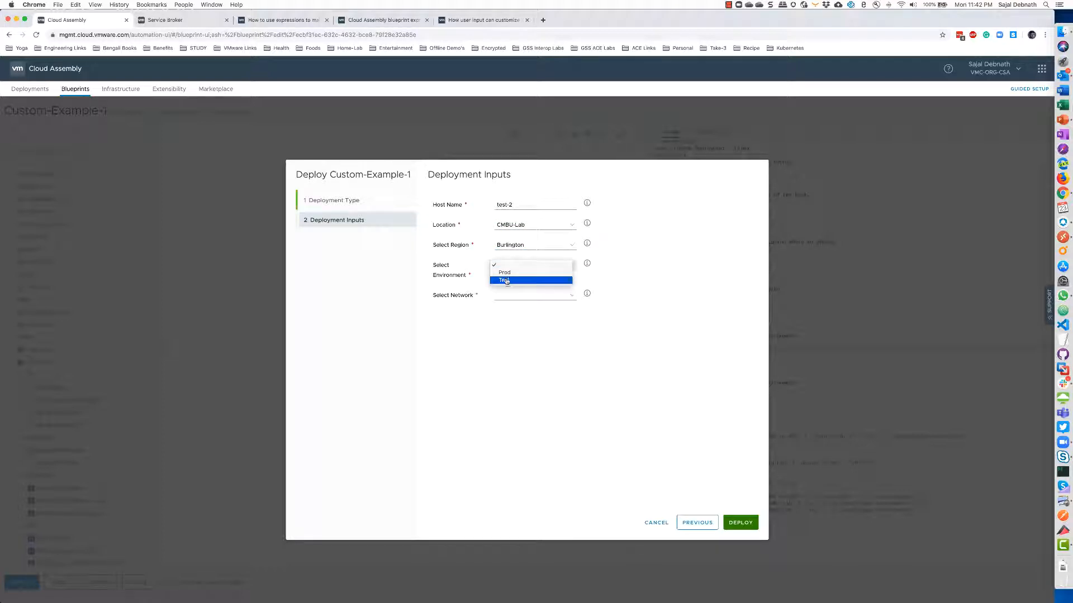
pyautogui.click(513, 273)
pyautogui.click(524, 296)
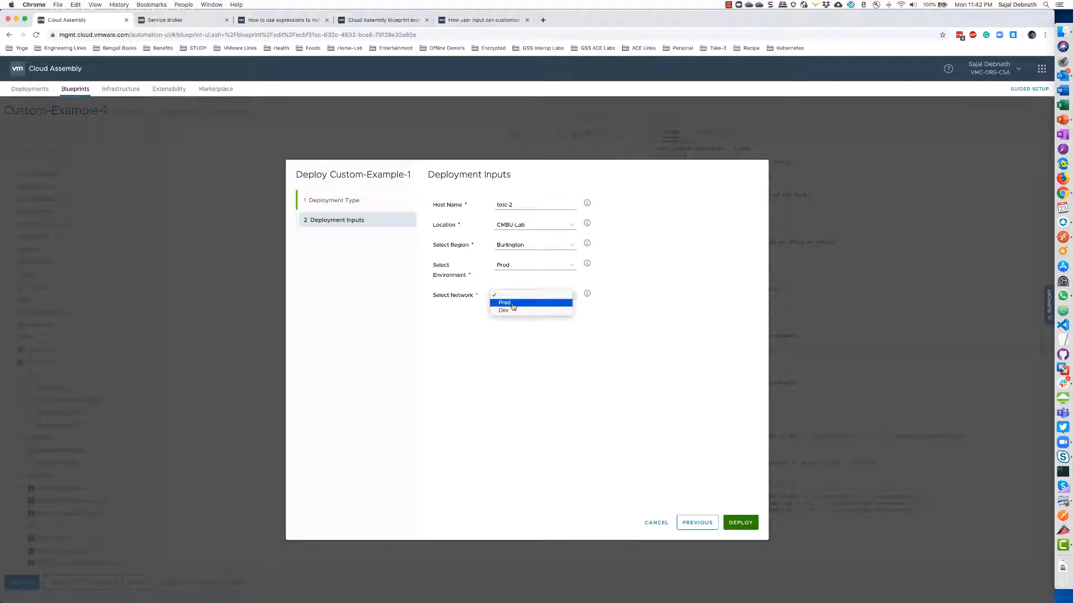
pyautogui.click(505, 310)
pyautogui.click(742, 526)
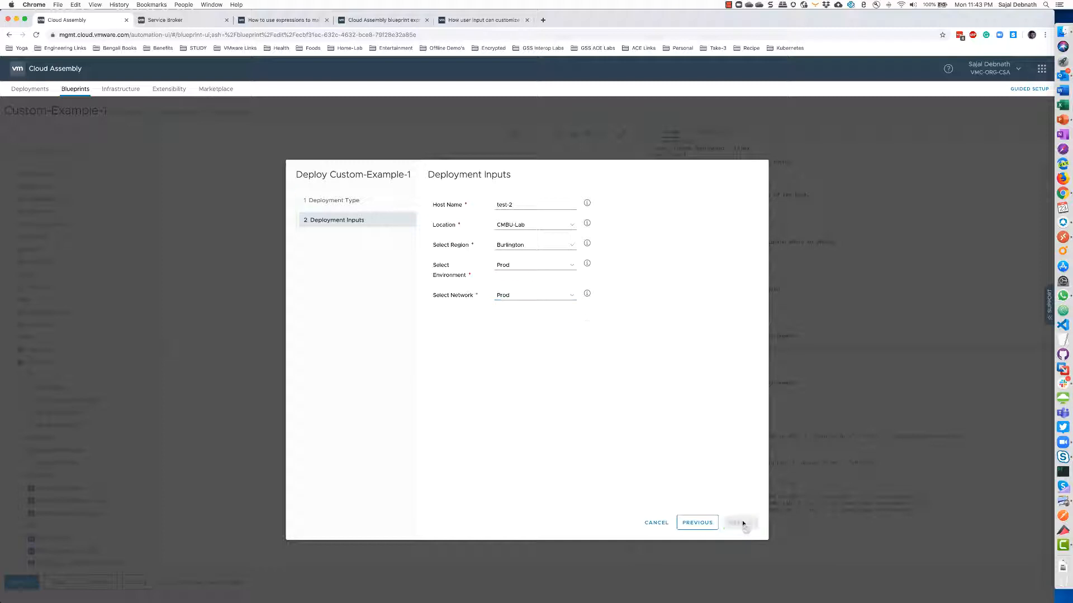
pyautogui.click(20, 587)
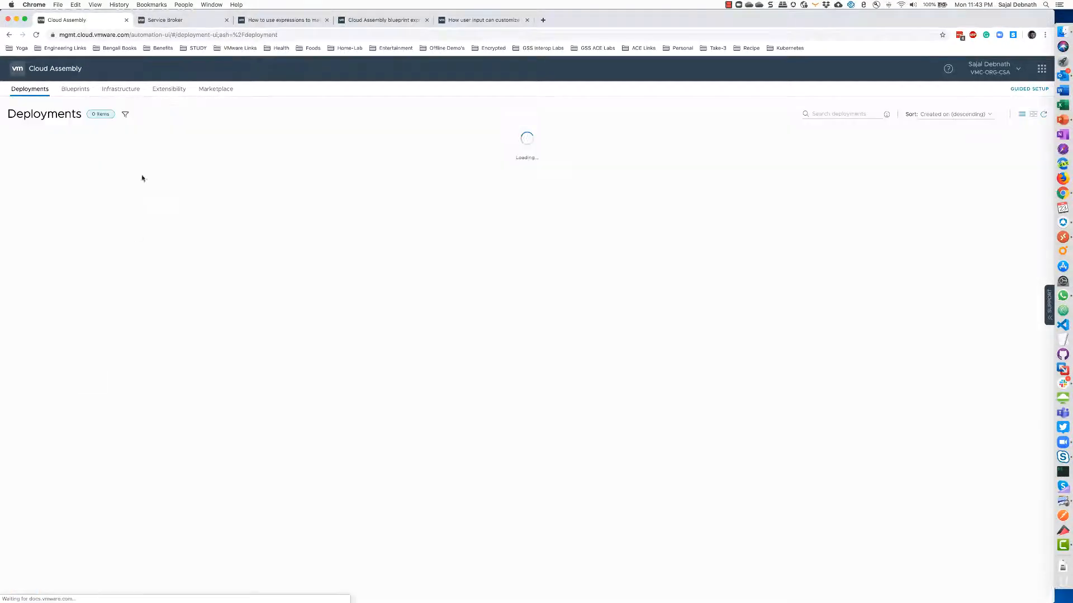
# Start another Custom-Example-1 deployment, switching the version from 2 to Current Draft
pyautogui.click(82, 90)
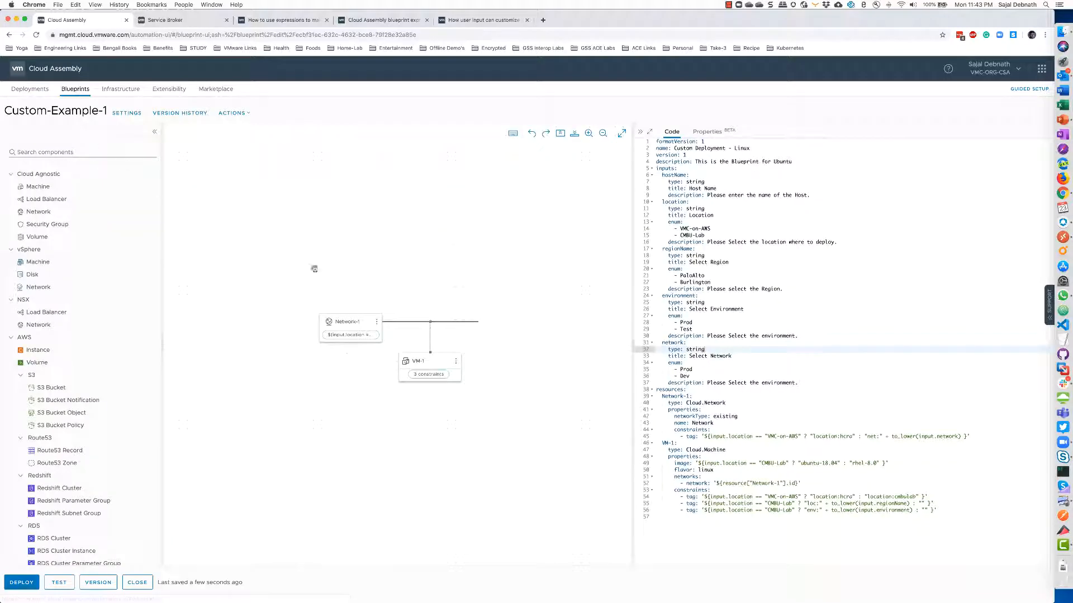
pyautogui.click(10, 586)
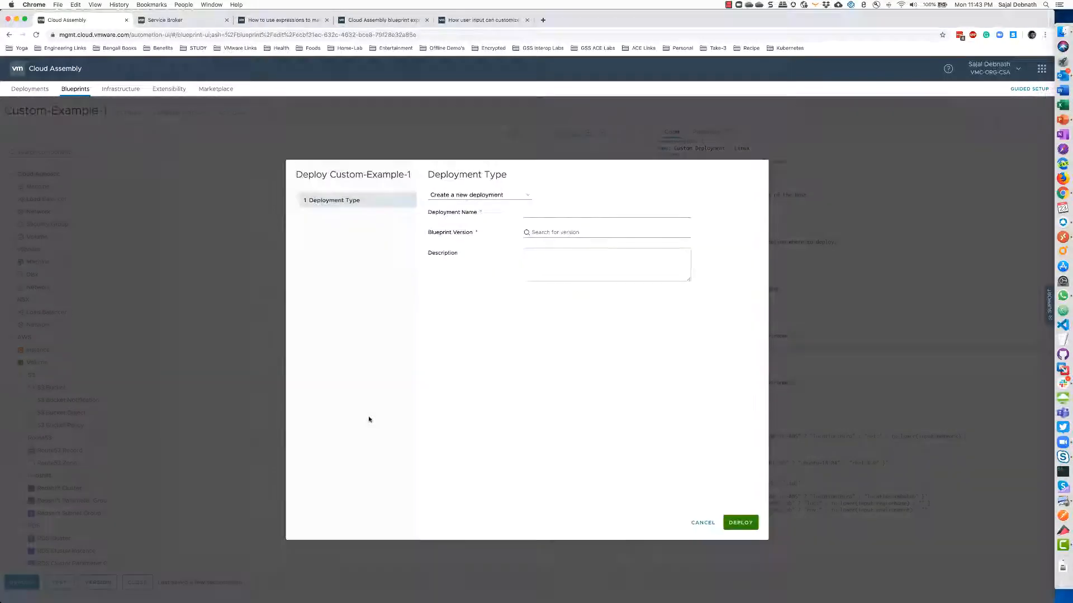
pyautogui.click(543, 216)
pyautogui.click(529, 232)
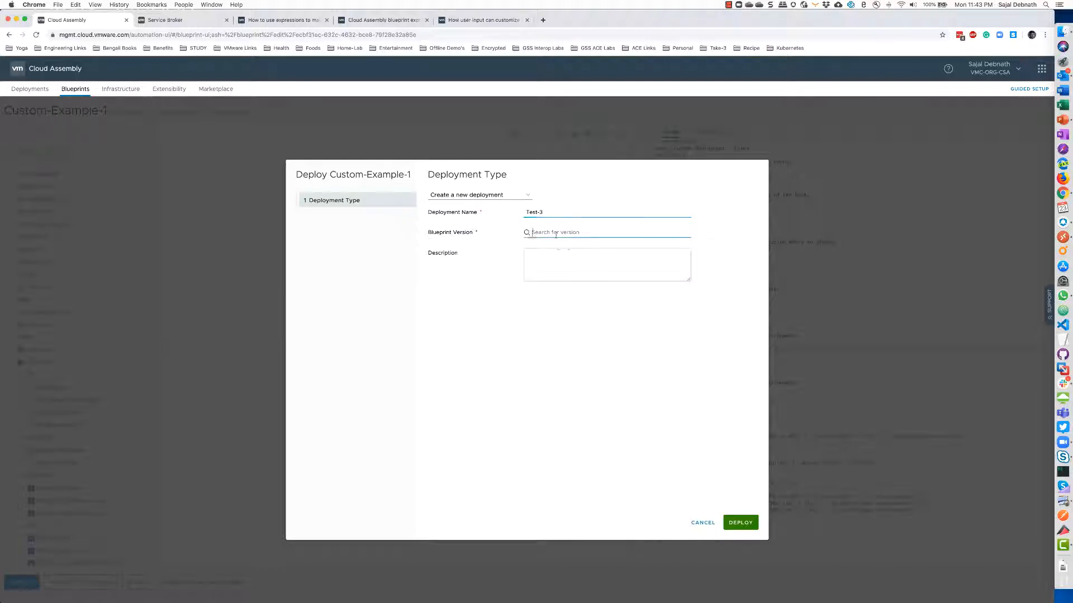
pyautogui.click(539, 268)
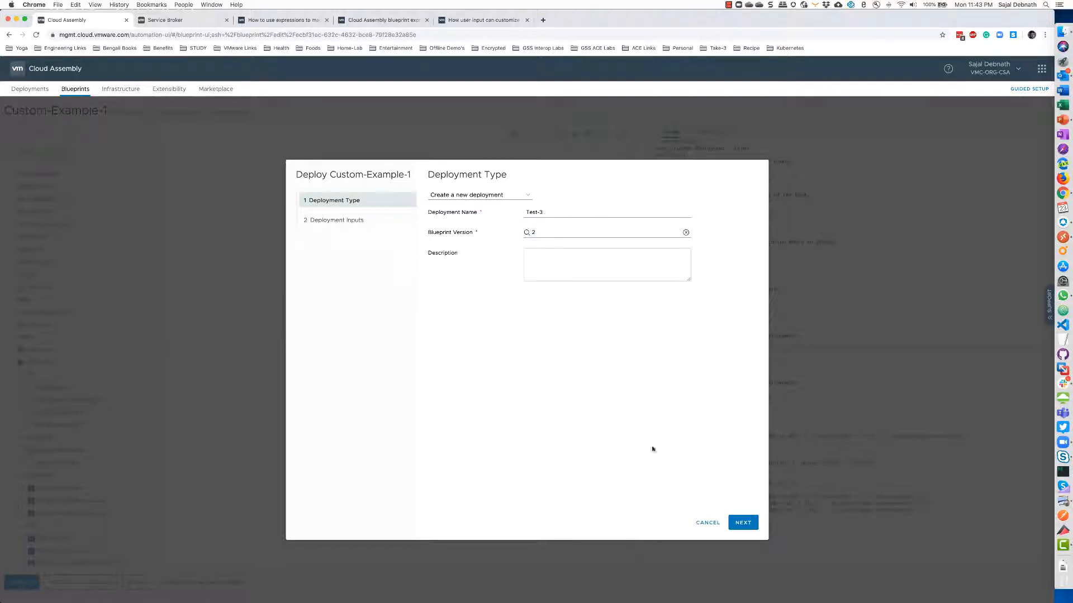
pyautogui.click(529, 232)
pyautogui.click(545, 250)
pyautogui.click(748, 529)
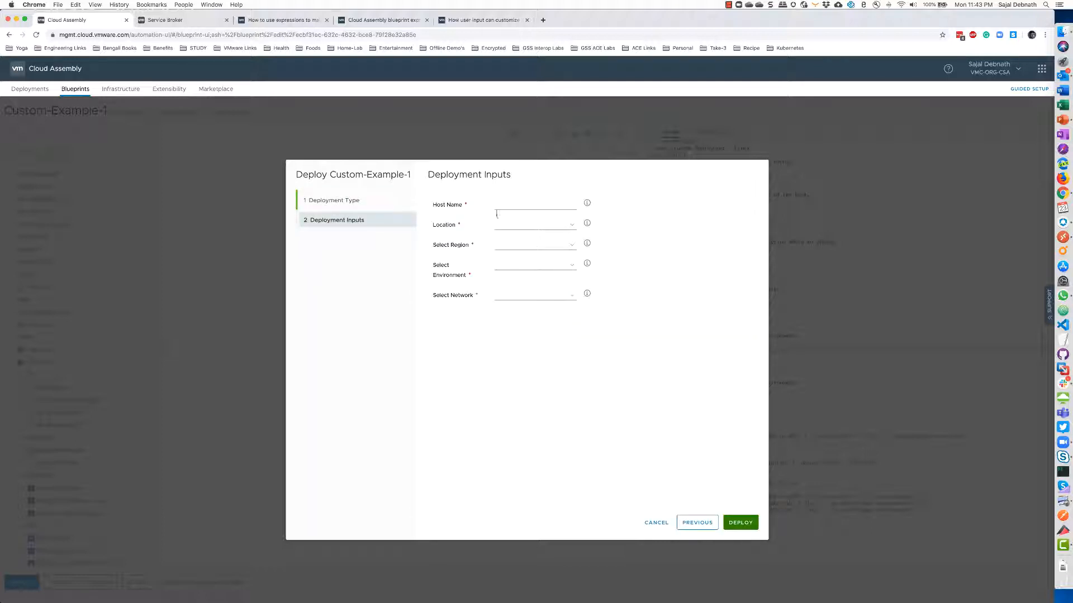
# Deploy Test-3 with location VMC-on-AWS, region PaloAlto, environment Prod and network Prod
pyautogui.click(507, 203)
pyautogui.click(503, 220)
pyautogui.click(512, 233)
pyautogui.click(525, 246)
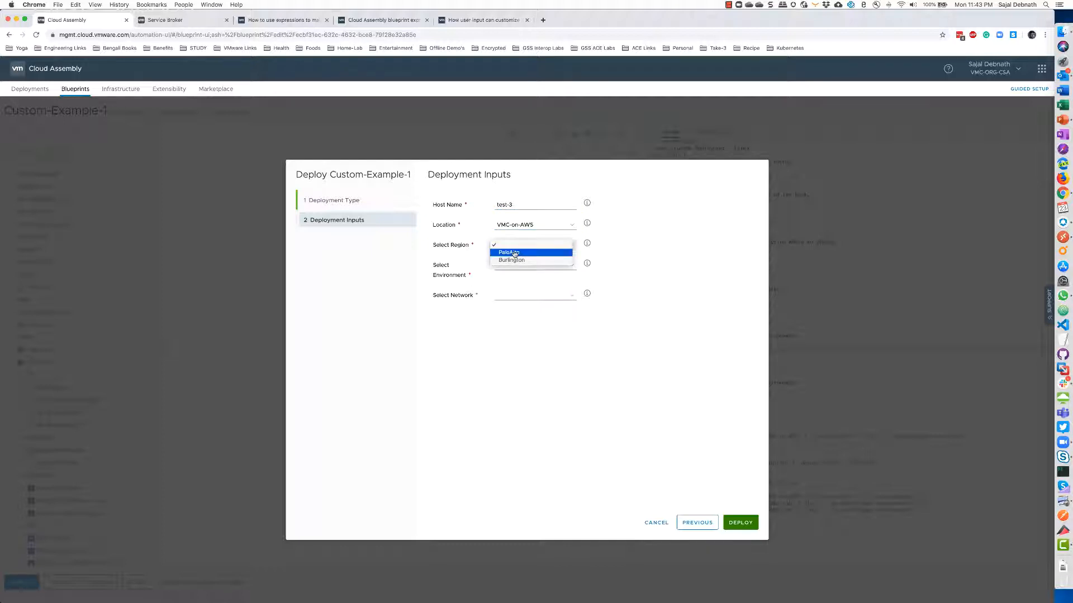
pyautogui.click(514, 253)
pyautogui.click(518, 266)
pyautogui.click(510, 288)
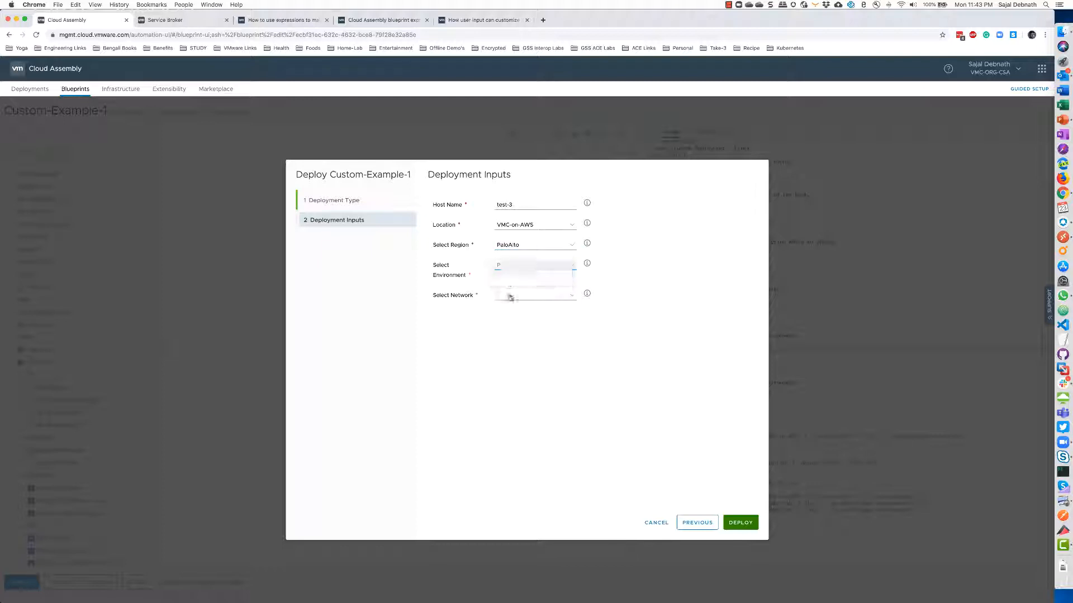
pyautogui.click(510, 297)
pyautogui.click(511, 305)
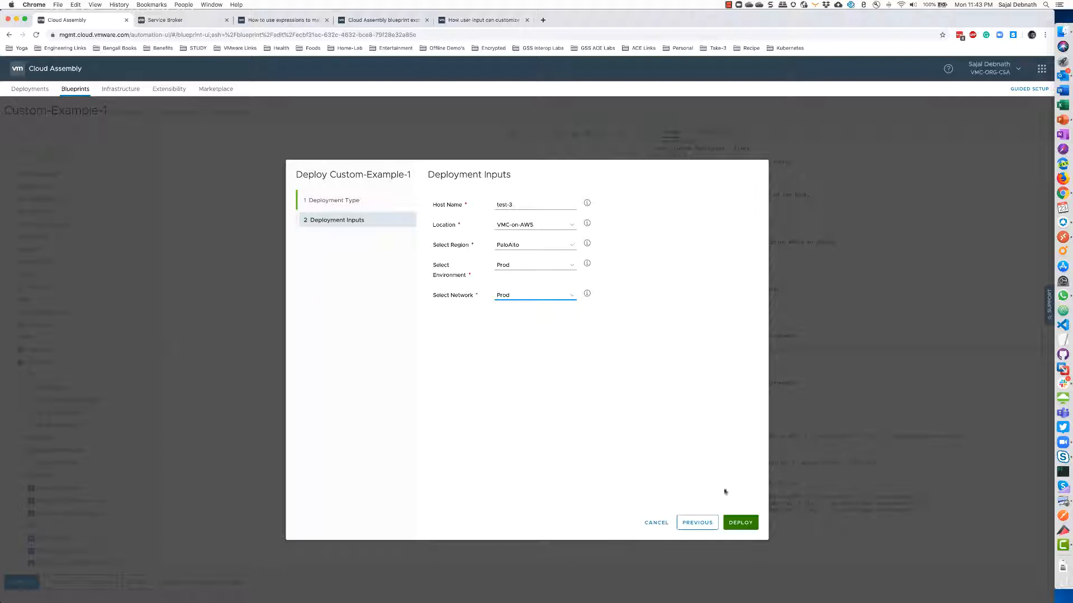
pyautogui.click(740, 523)
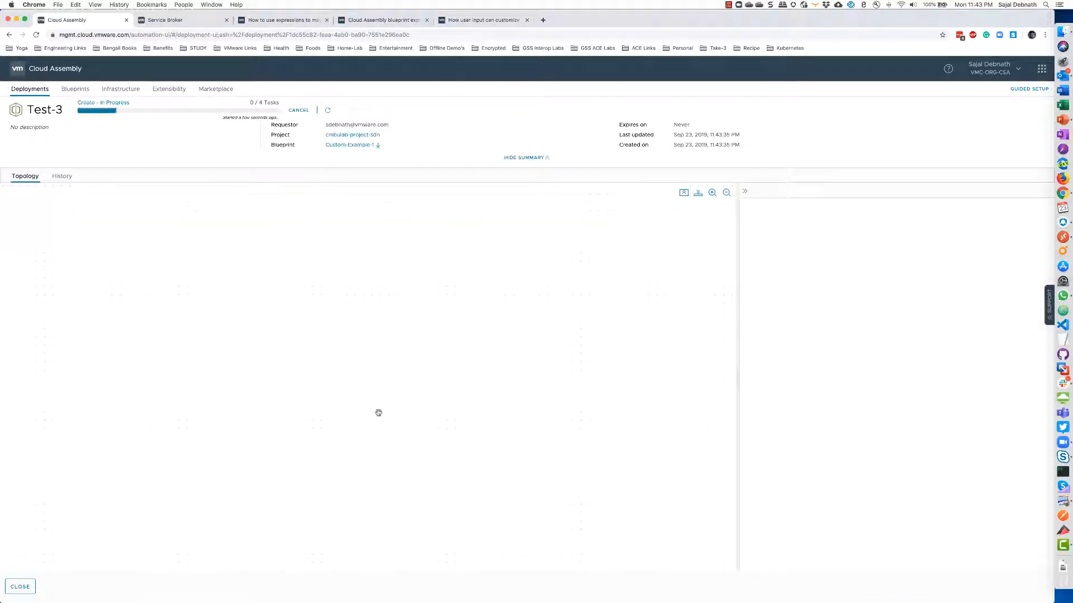
# Open the cmbulab-vcenter cloud account and note its Unavailable for deployment status
pyautogui.click(20, 587)
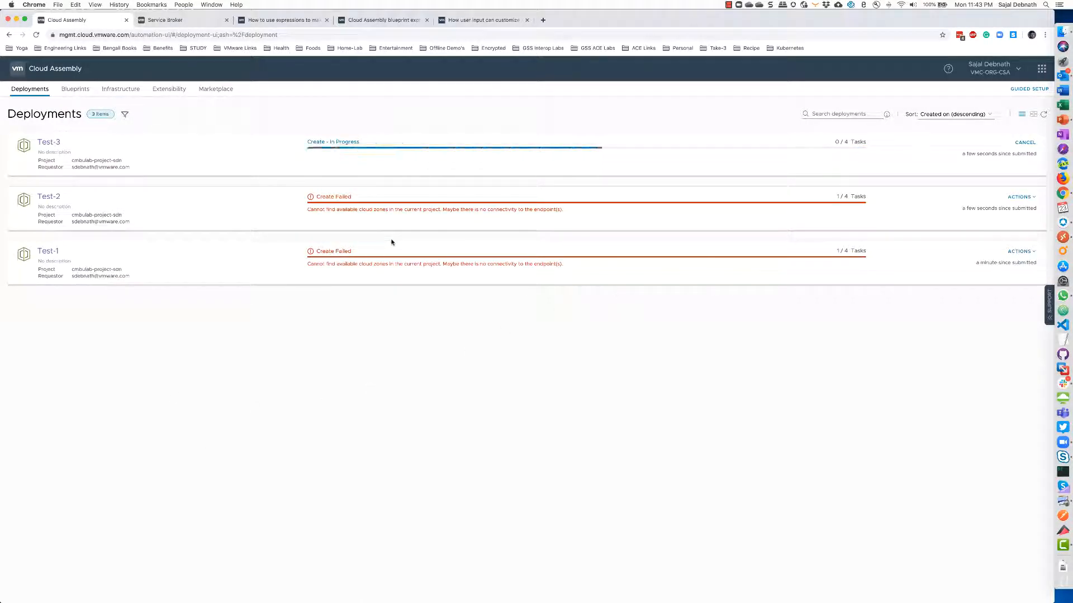
pyautogui.click(121, 89)
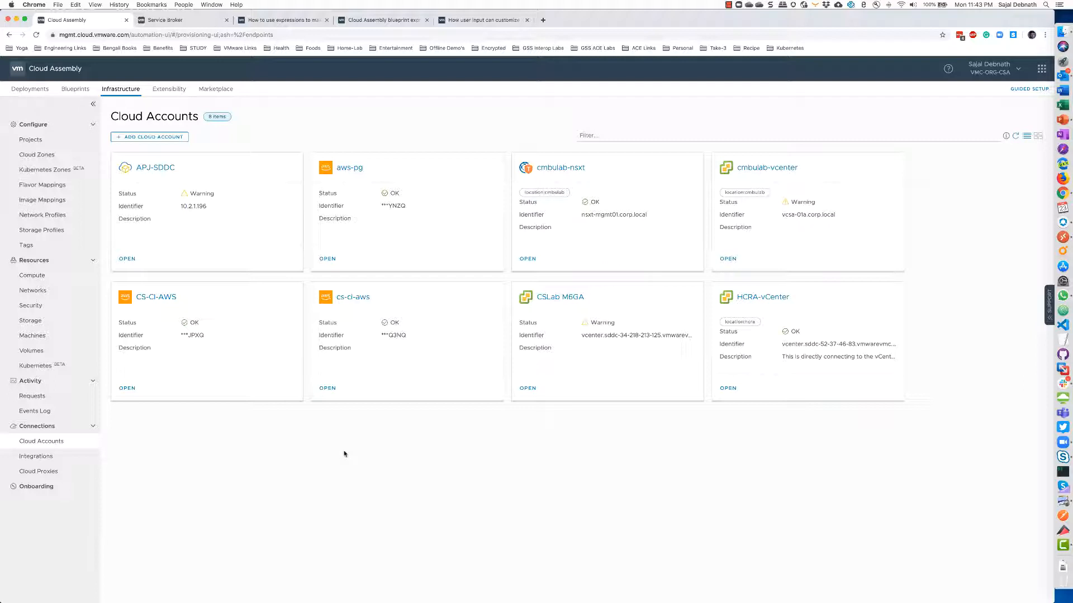
pyautogui.click(765, 169)
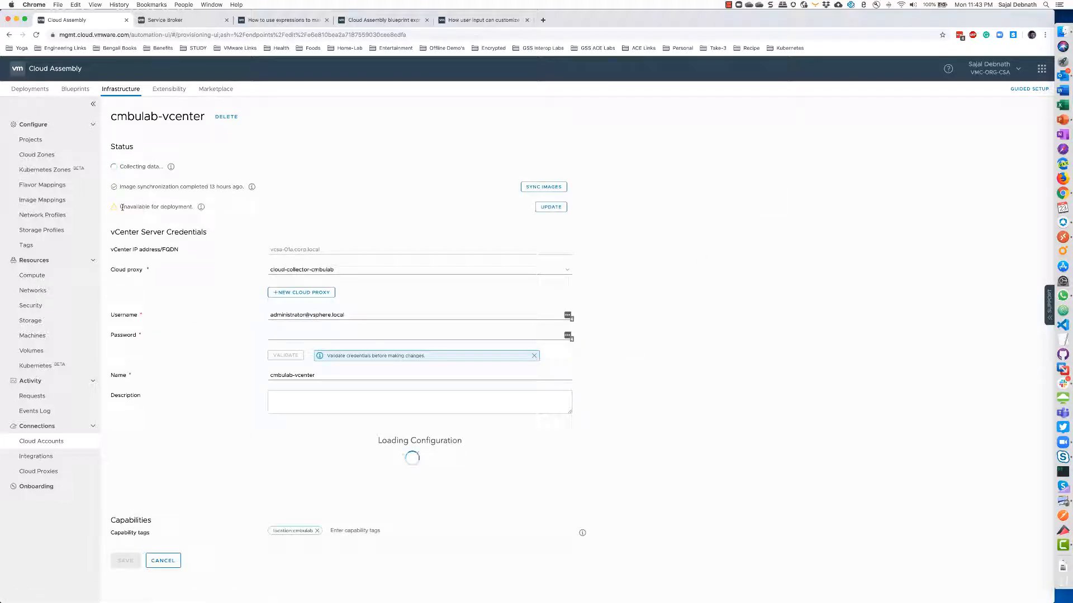
pyautogui.moveTo(119, 206); pyautogui.dragTo(179, 206)
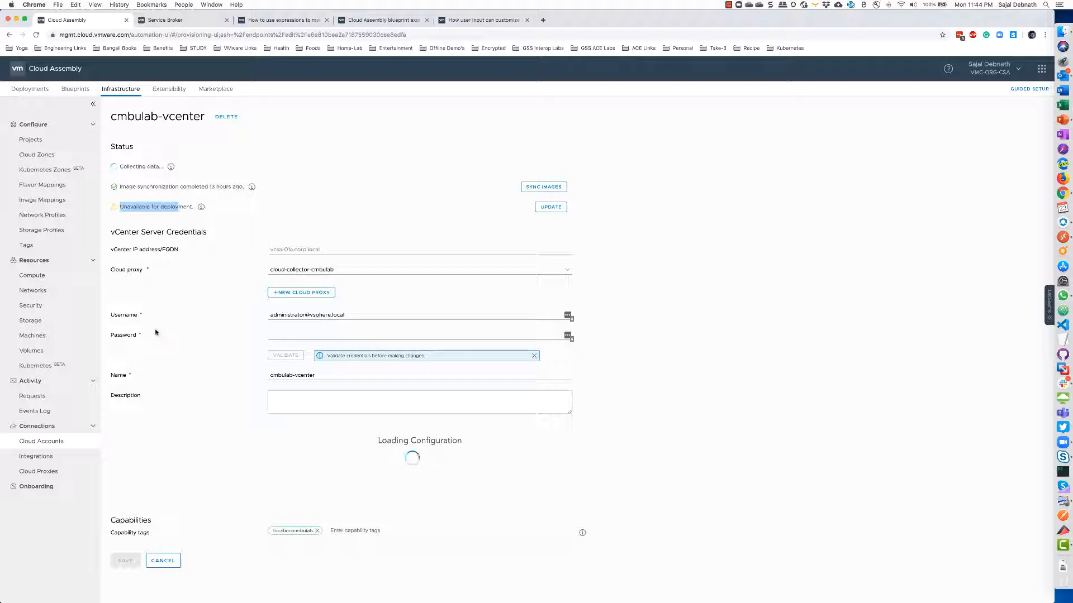
# Recheck the deployments and the cmbulab-vcenter account, then open the Requests list
pyautogui.click(29, 89)
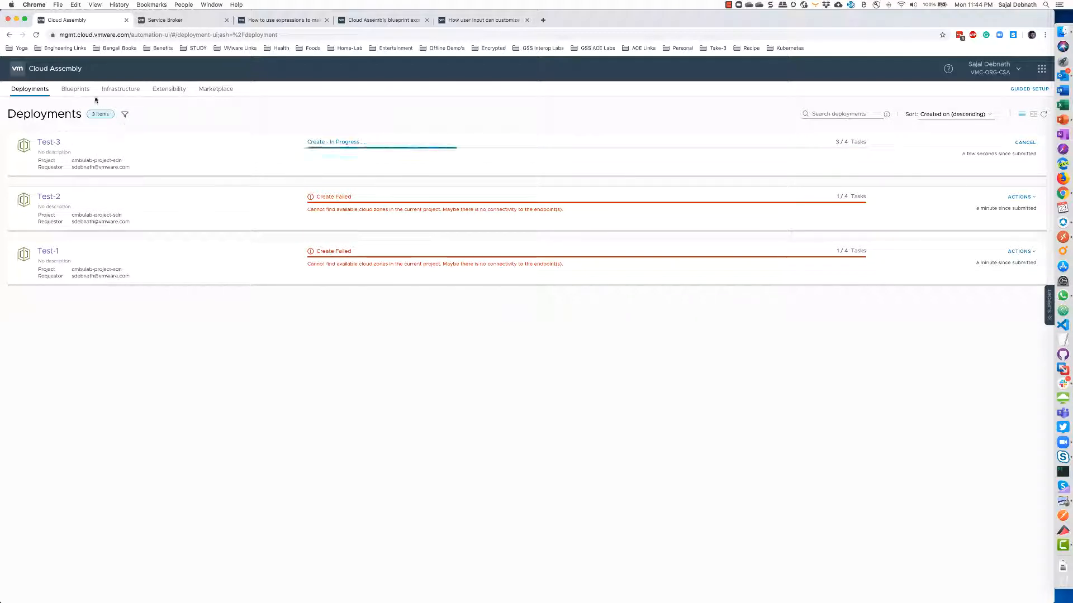
pyautogui.click(121, 89)
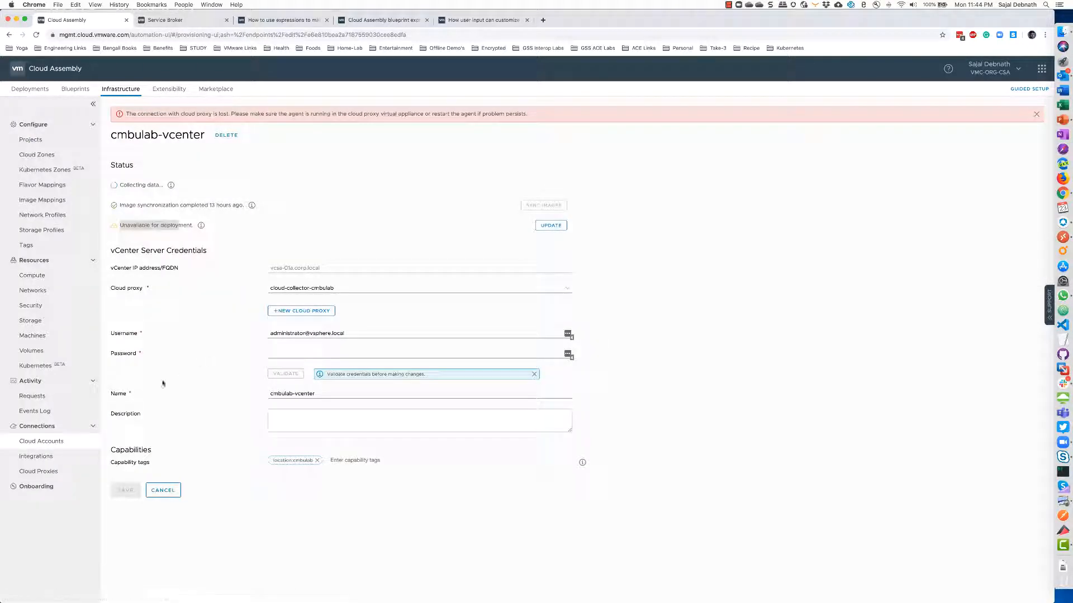
pyautogui.click(165, 490)
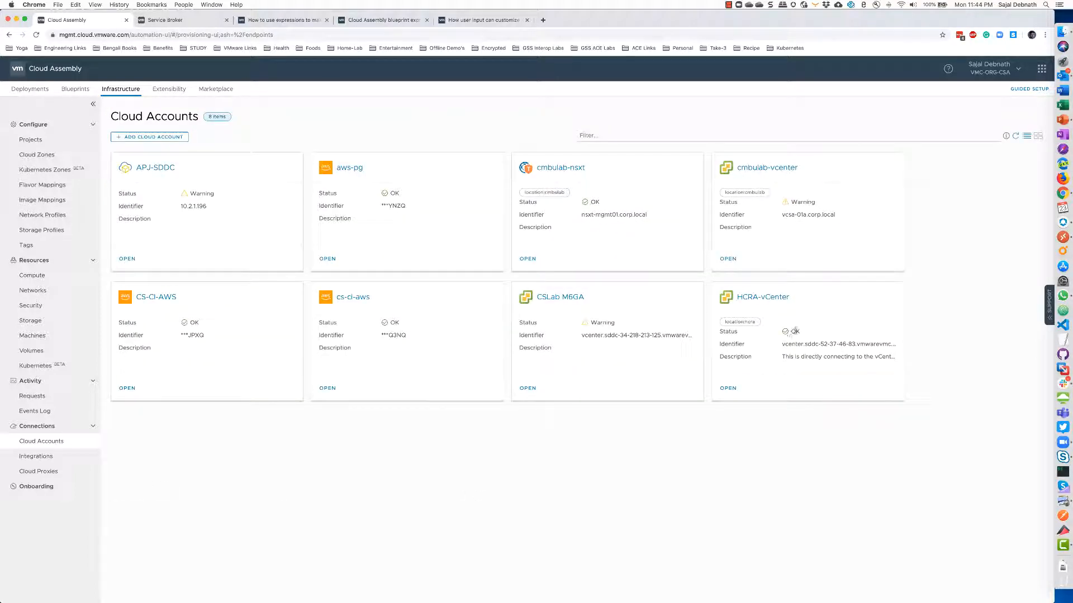
pyautogui.click(750, 169)
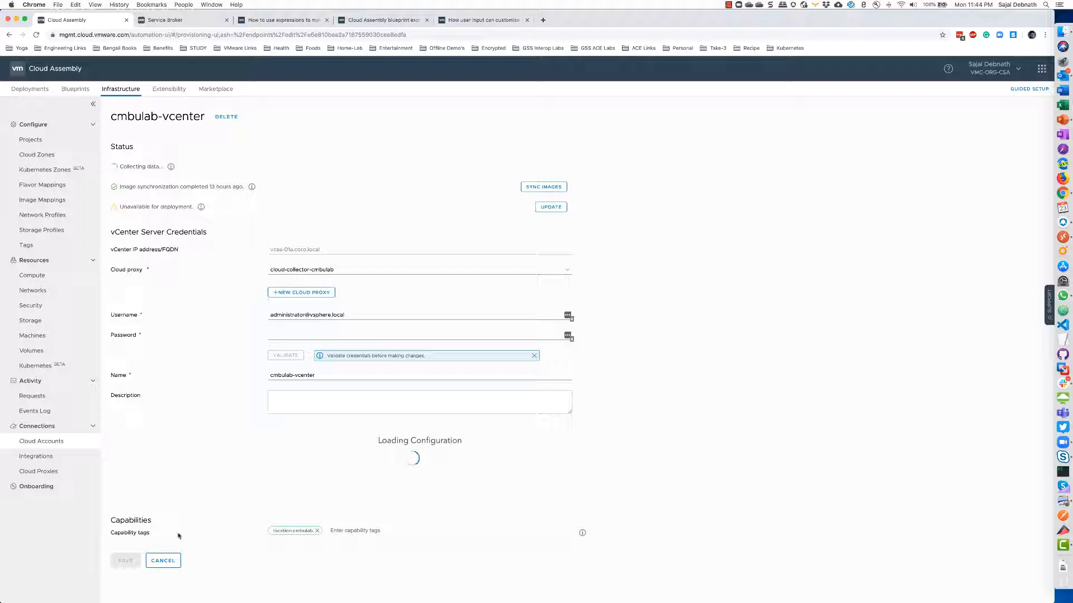
pyautogui.click(156, 563)
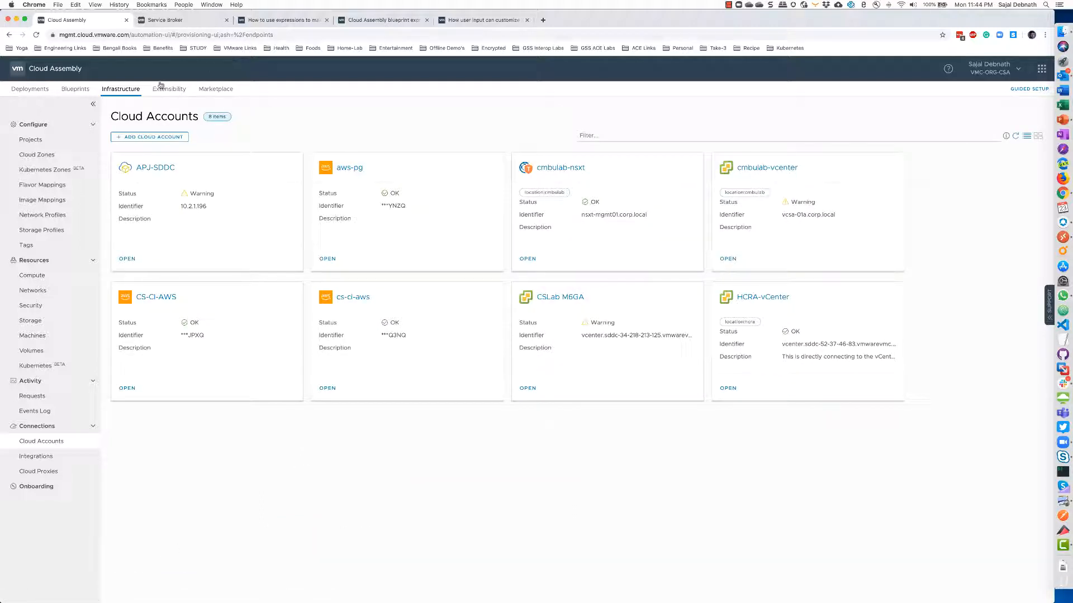
pyautogui.click(30, 88)
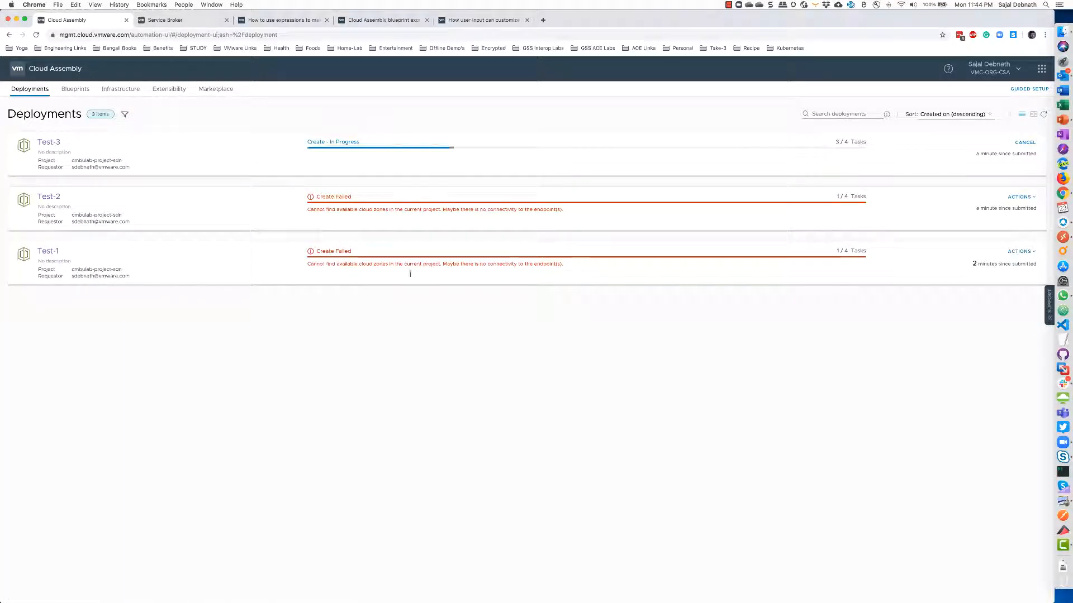
pyautogui.click(121, 90)
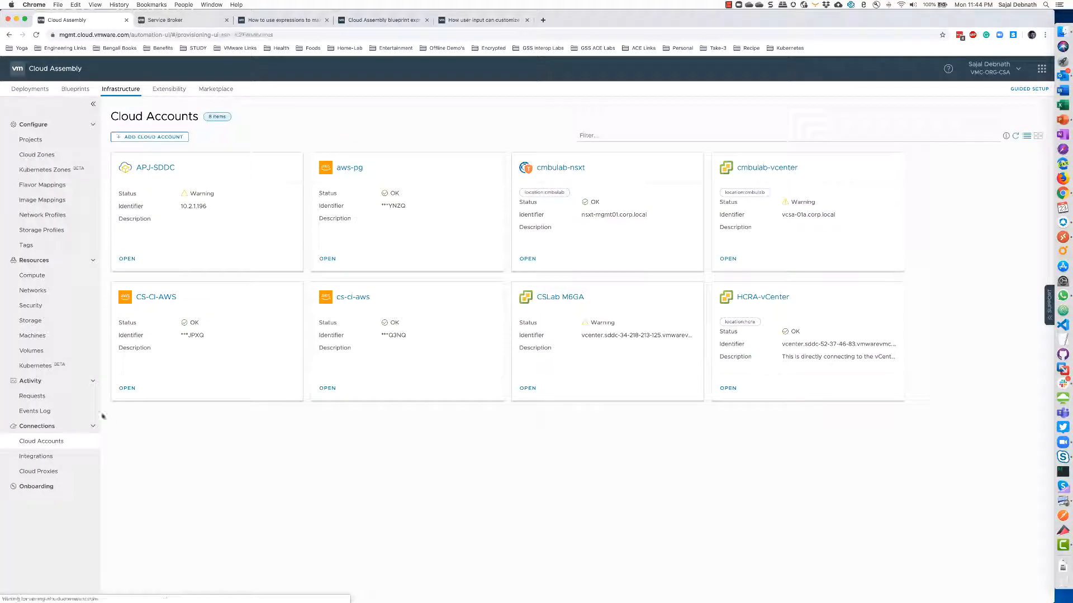
pyautogui.click(39, 399)
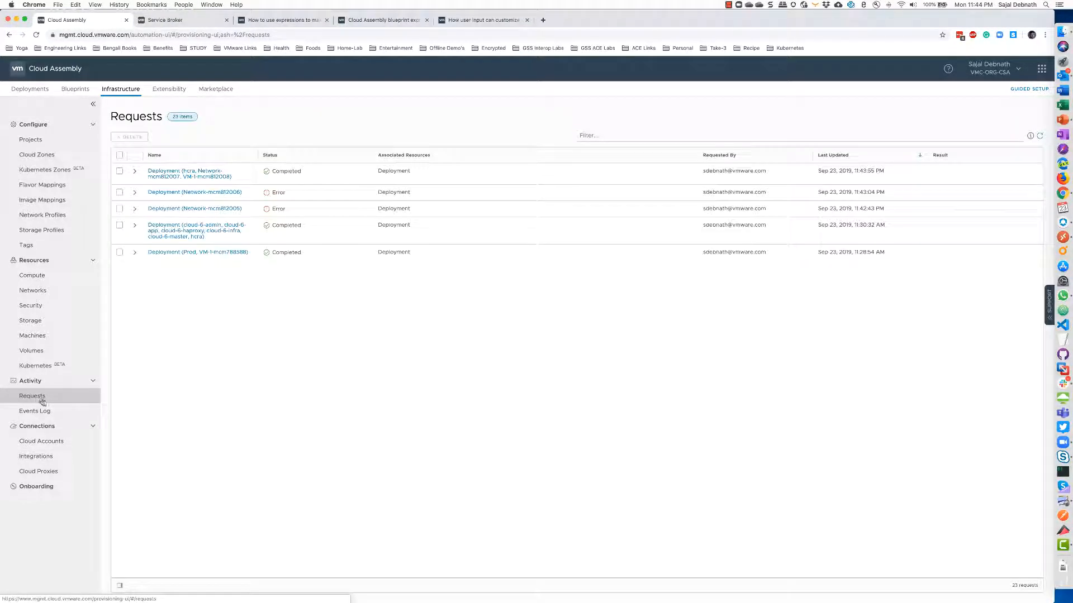
# Open the errored request's VM-1 allocation and expand flavors for datacenter-2, datacenter-7 and datacenter-3
pyautogui.click(184, 193)
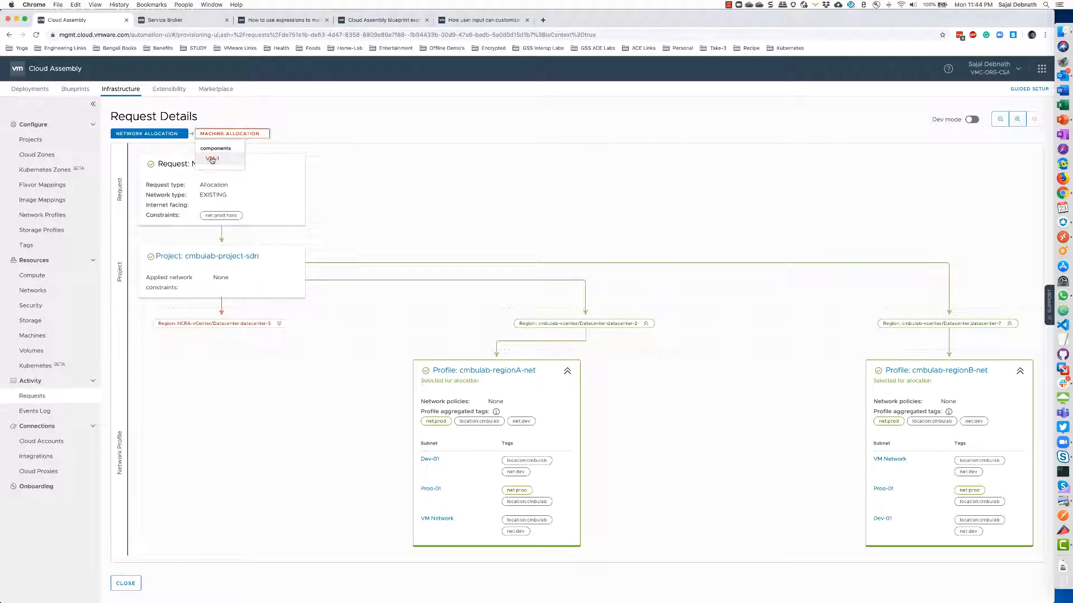
pyautogui.click(230, 133)
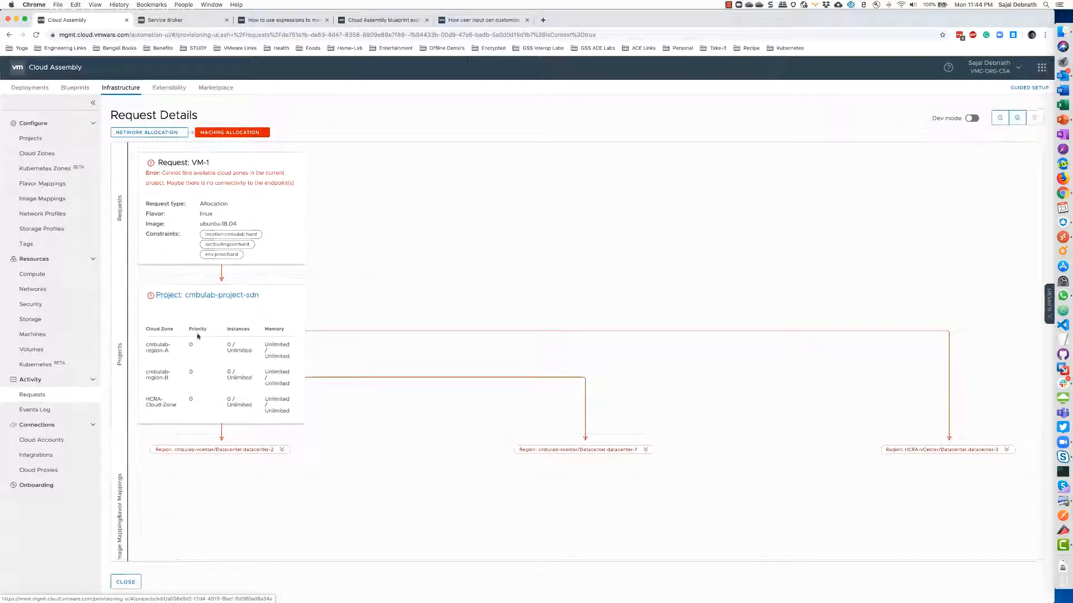
pyautogui.click(282, 452)
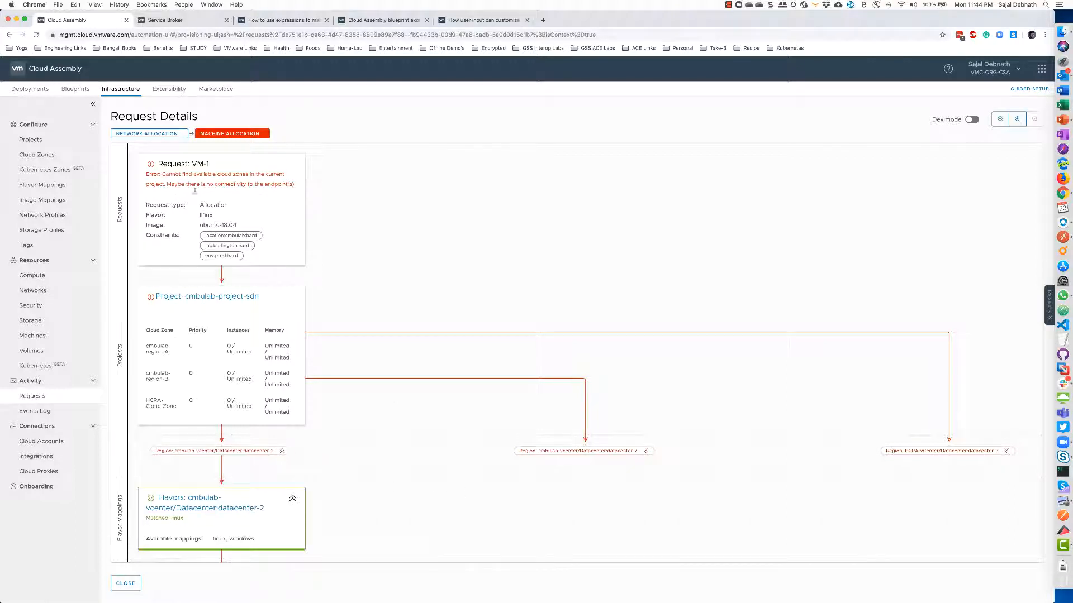
pyautogui.click(646, 451)
pyautogui.click(1007, 451)
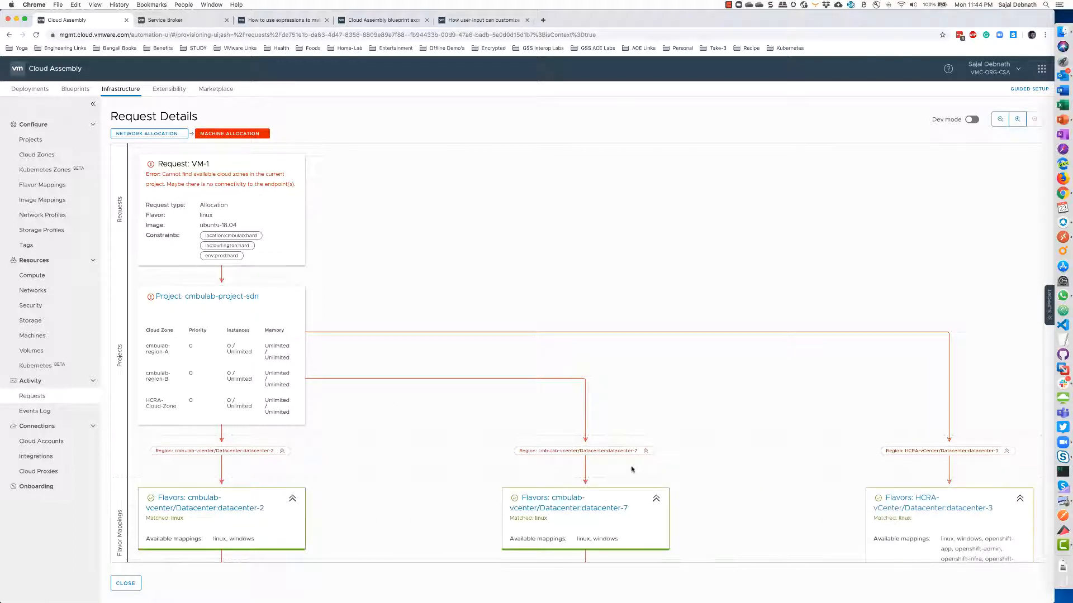
pyautogui.scroll(-1, 380, 467)
pyautogui.scroll(-10, 379, 466)
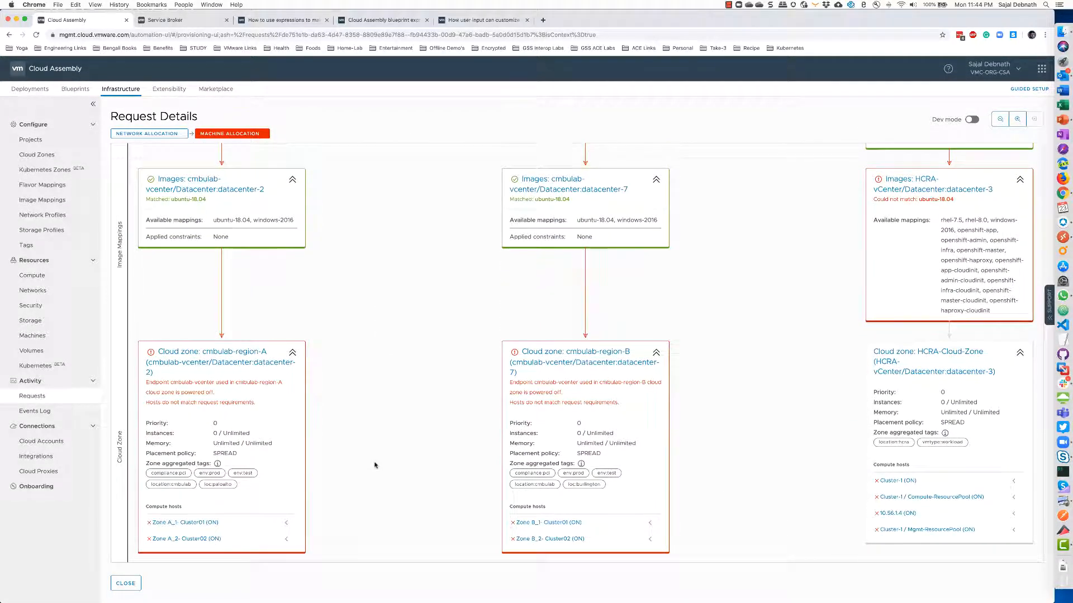
pyautogui.scroll(6, 404, 282)
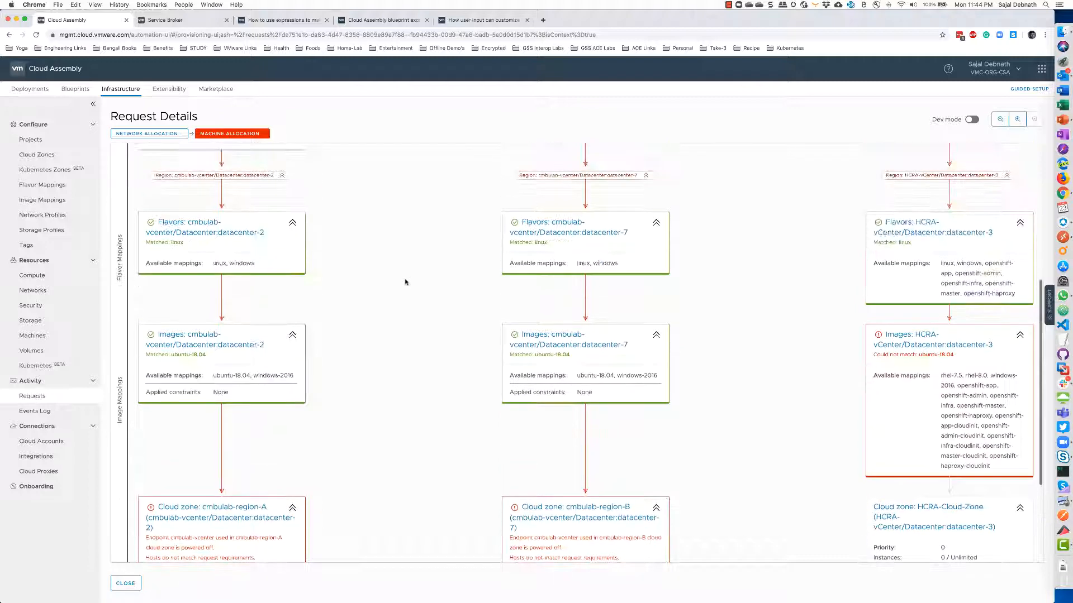
pyautogui.scroll(-2, 406, 282)
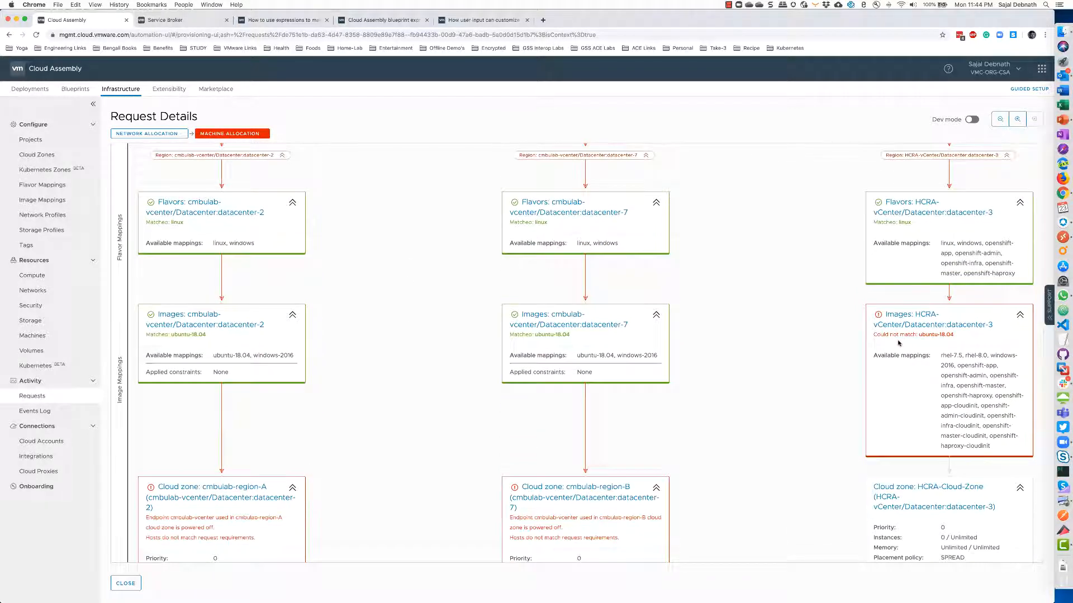
pyautogui.scroll(9, 835, 348)
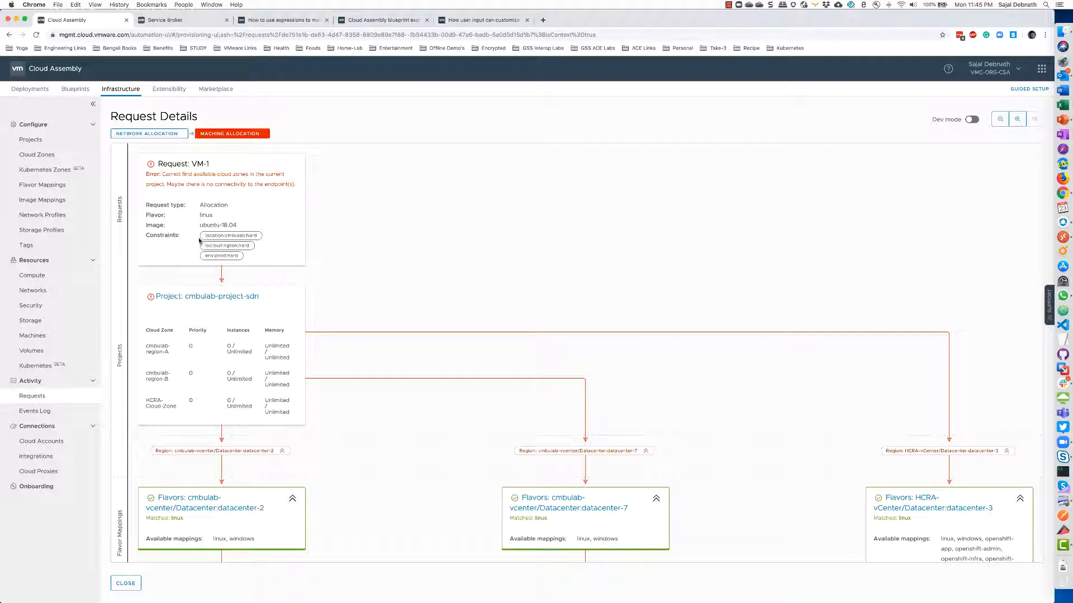
# Highlight the ubuntu-18.04 image and the hard location, burlington and env:prod constraints
pyautogui.moveTo(200, 226); pyautogui.dragTo(234, 226)
pyautogui.scroll(-1, 222, 253)
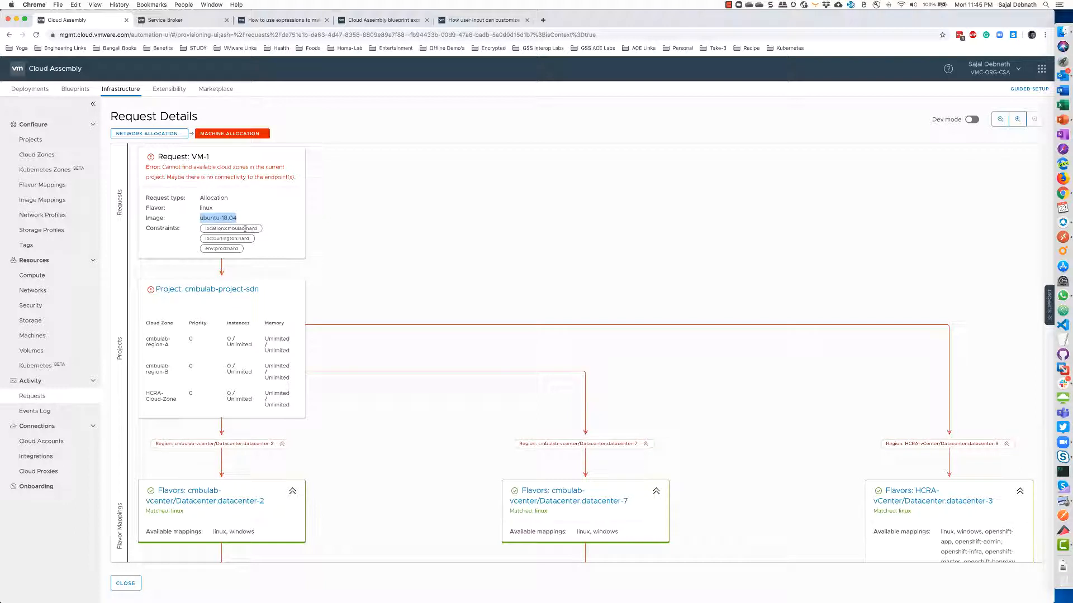
pyautogui.moveTo(245, 229); pyautogui.dragTo(260, 230)
pyautogui.doubleClick(241, 239)
pyautogui.doubleClick(230, 249)
pyautogui.scroll(-3, 234, 249)
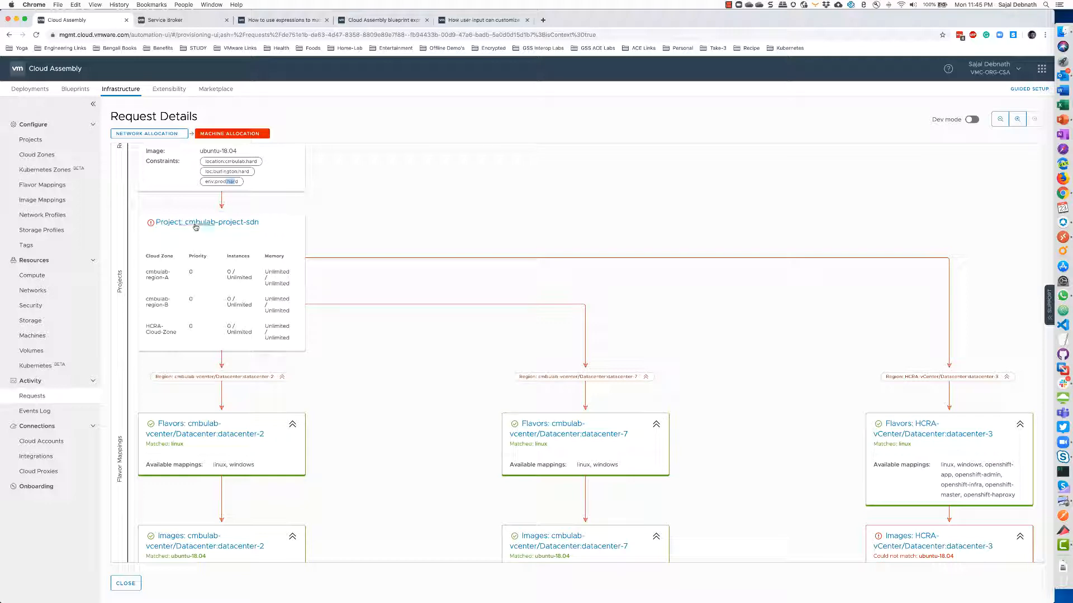
pyautogui.scroll(-3, 204, 227)
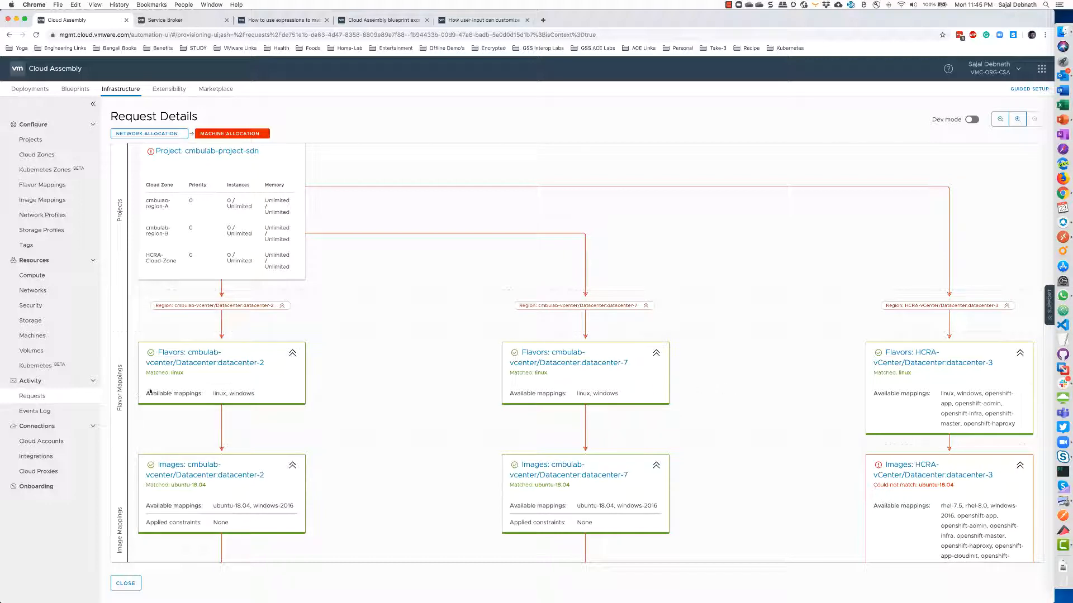
pyautogui.scroll(-4, 316, 374)
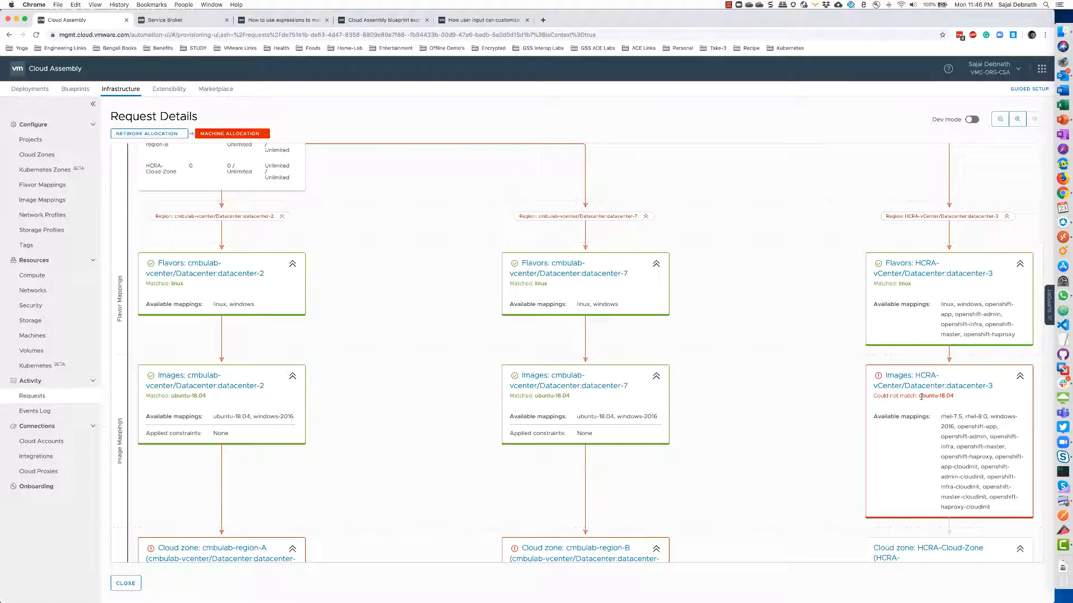
# Highlight the unmatched ubuntu-18.04 image and region-A/B powered-off cloud zone errors, then close the details
pyautogui.moveTo(919, 396); pyautogui.dragTo(877, 397)
pyautogui.scroll(-1, 929, 391)
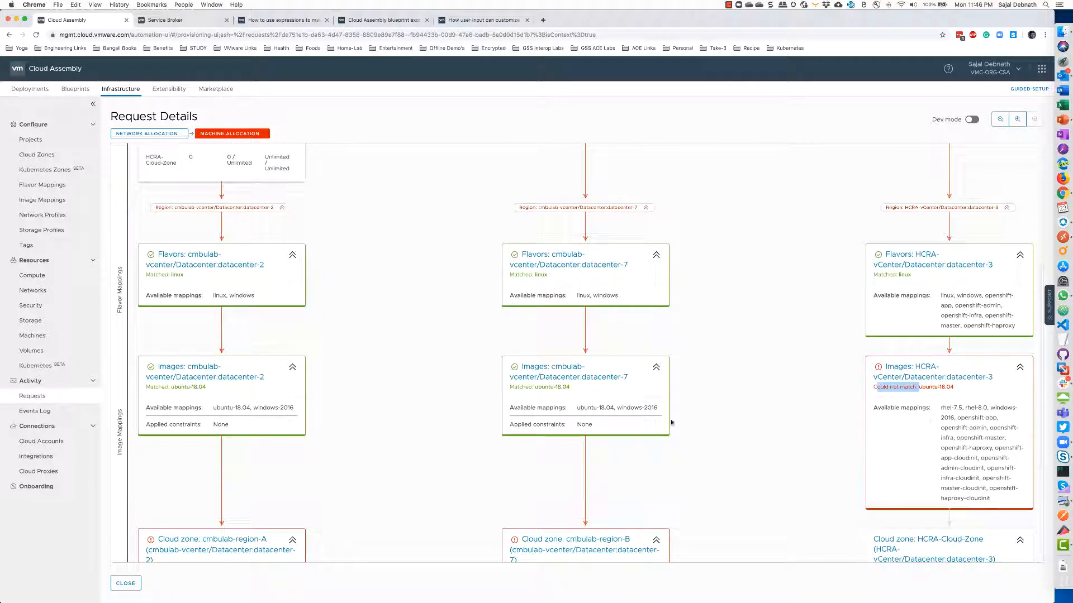
pyautogui.scroll(-3, 384, 435)
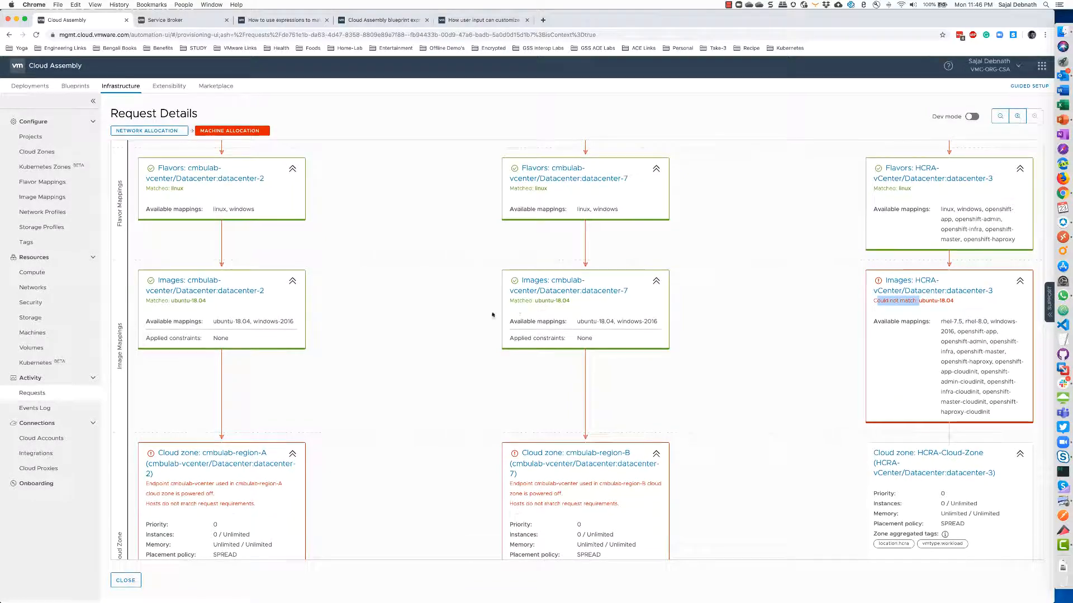
pyautogui.scroll(-3, 371, 352)
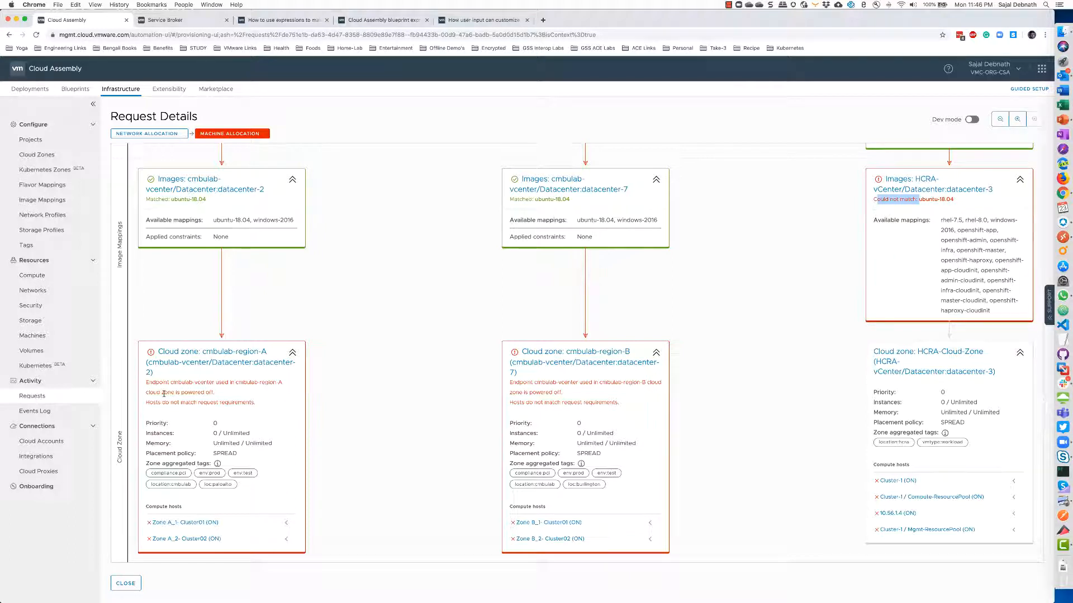
pyautogui.moveTo(164, 394); pyautogui.dragTo(227, 400)
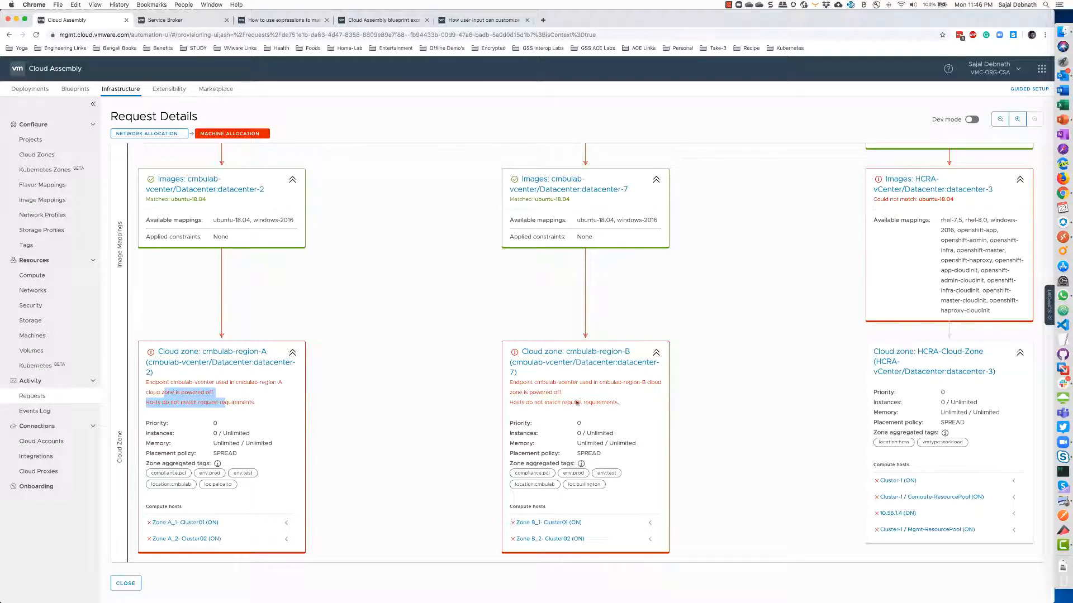
pyautogui.moveTo(537, 392); pyautogui.dragTo(601, 403)
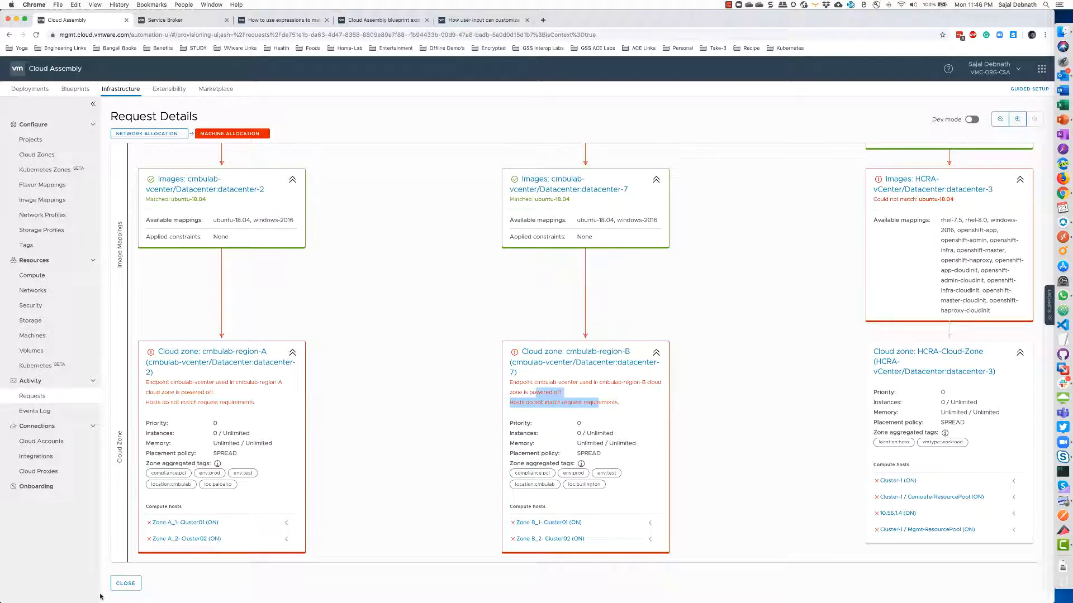
pyautogui.click(125, 583)
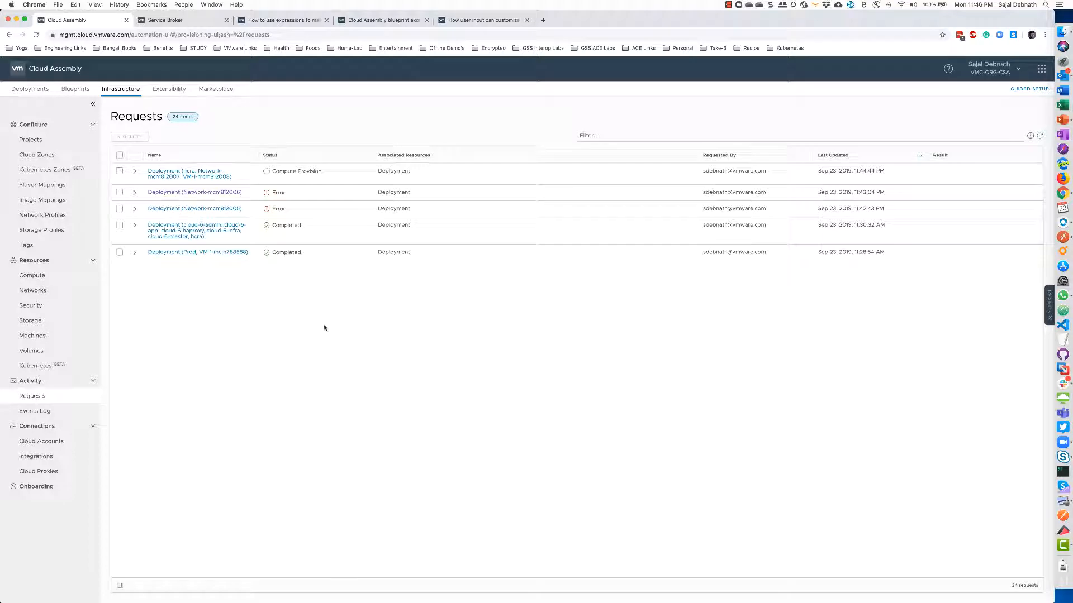
# Check the Test deployments and the collector VM's vSphere summary, then return to Infrastructure requests
pyautogui.click(31, 90)
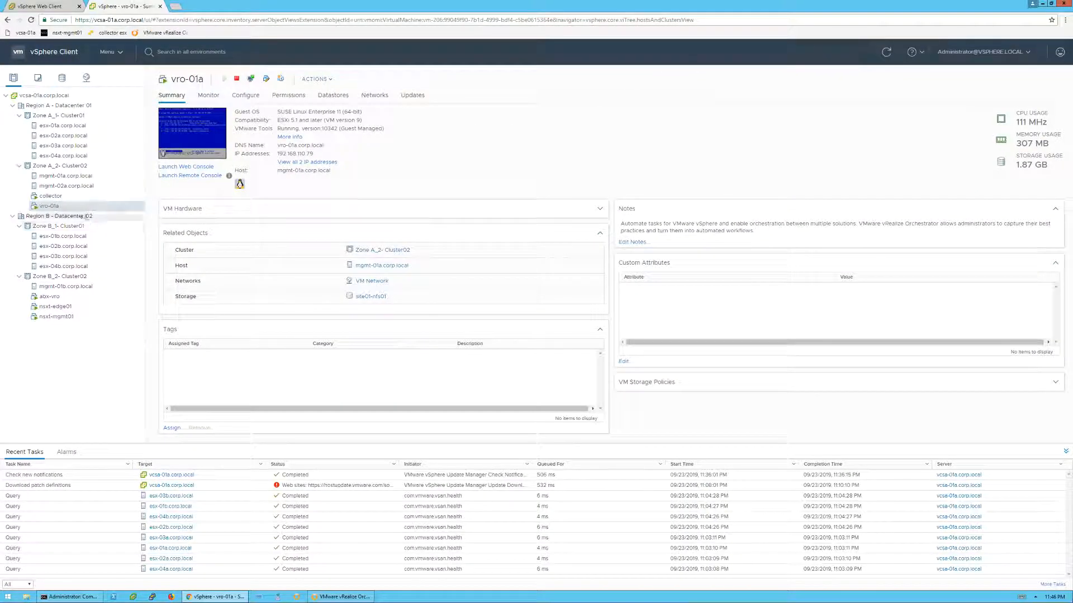
pyautogui.click(63, 196)
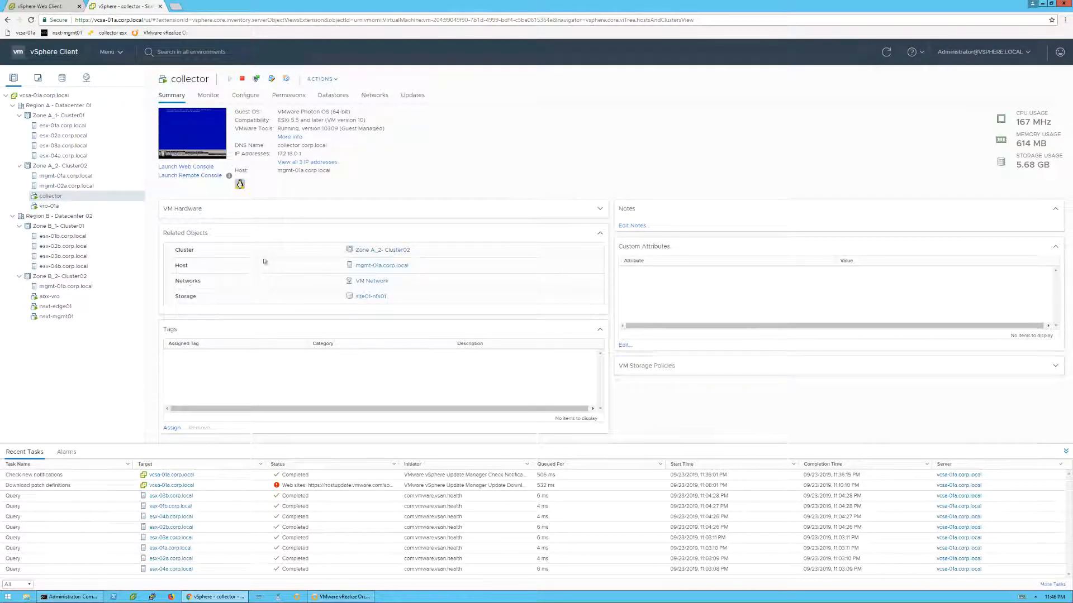
pyautogui.hotkey('ctrl', 'Left')
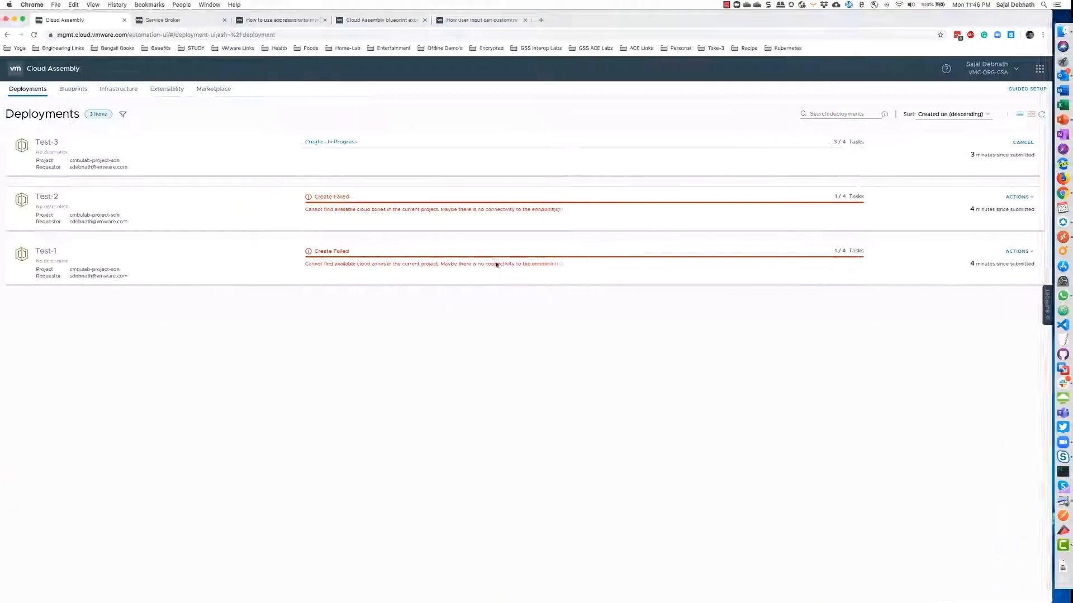
pyautogui.click(114, 89)
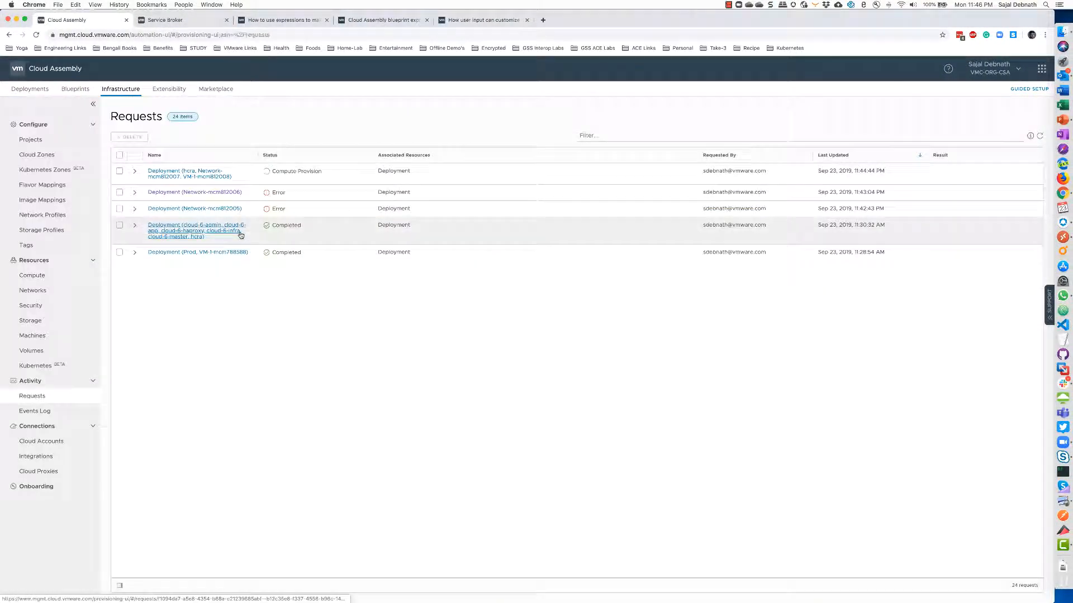
# Review the cloud proxies' status, then bring up the 8 cloud accounts
pyautogui.click(50, 472)
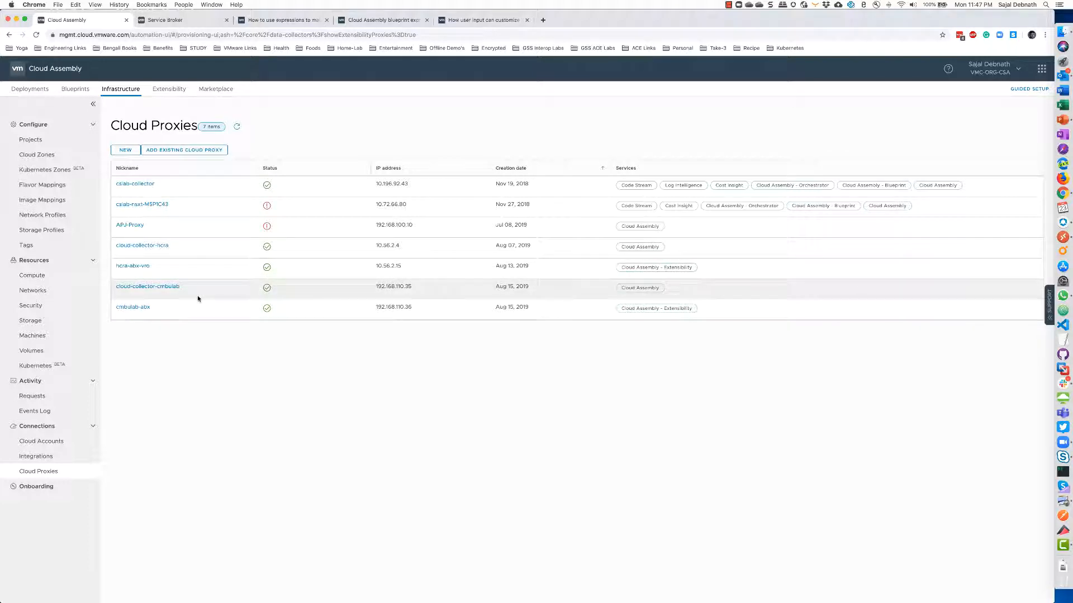
pyautogui.click(52, 442)
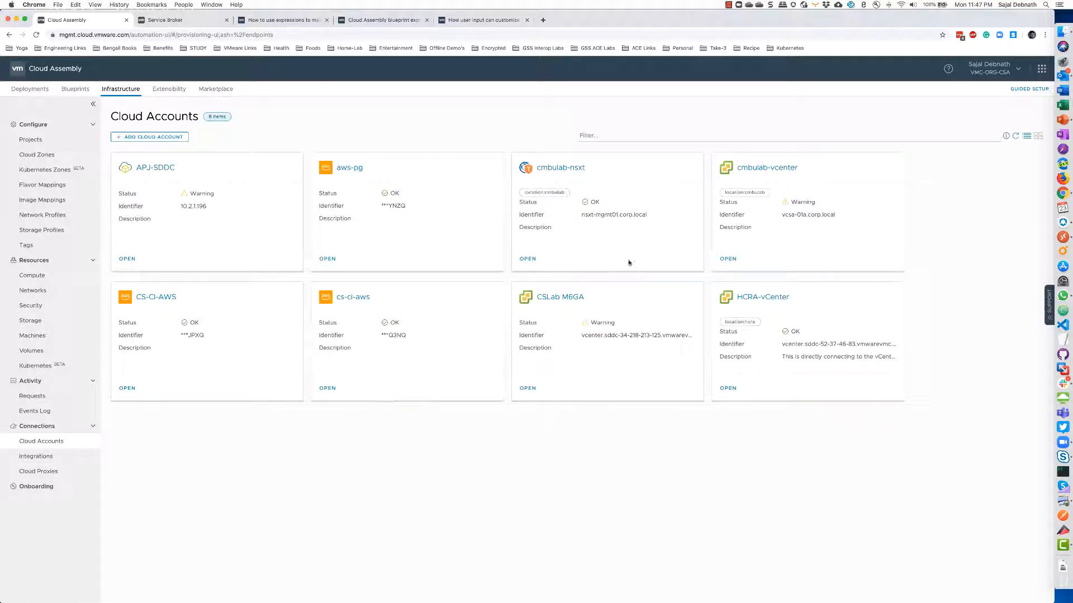
# Re-enter the cmbulab-vcenter account password and validate; it fails on a lost cloud proxy connection
pyautogui.click(755, 169)
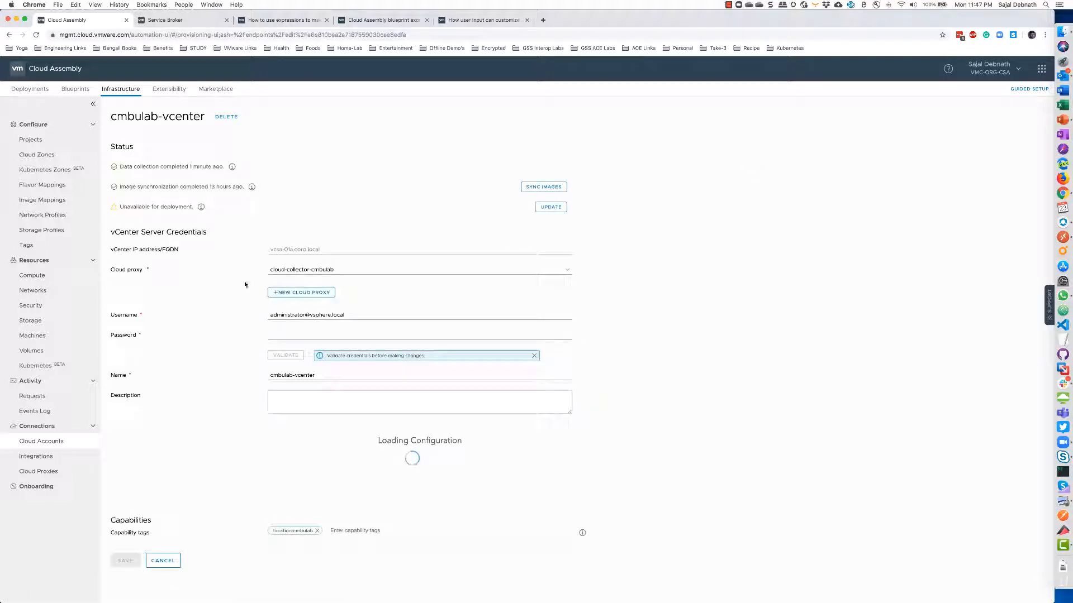
pyautogui.click(306, 338)
pyautogui.write('VMware1!')
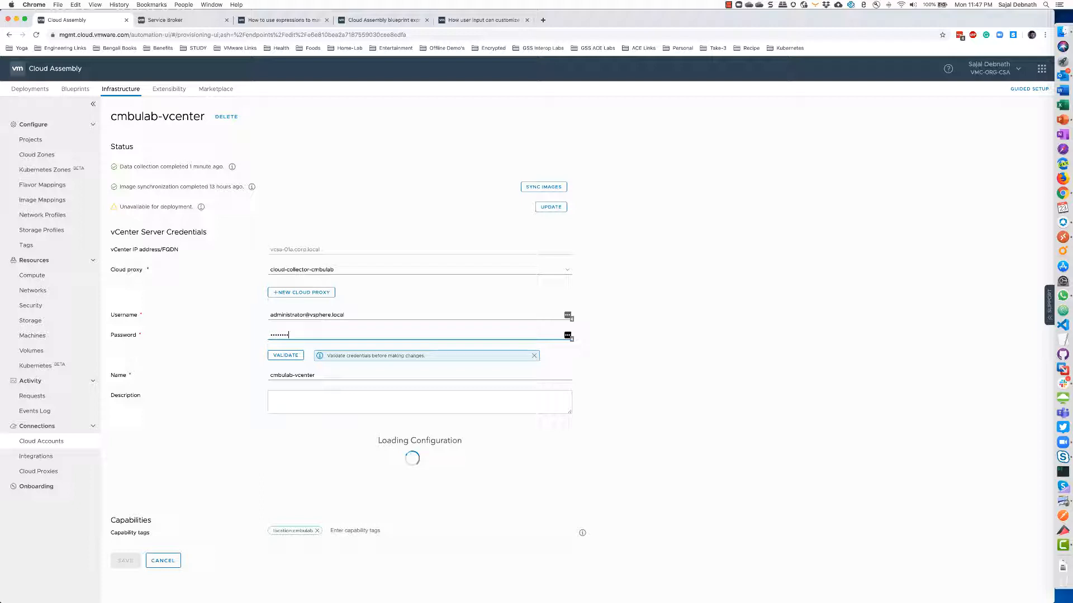
pyautogui.click(285, 355)
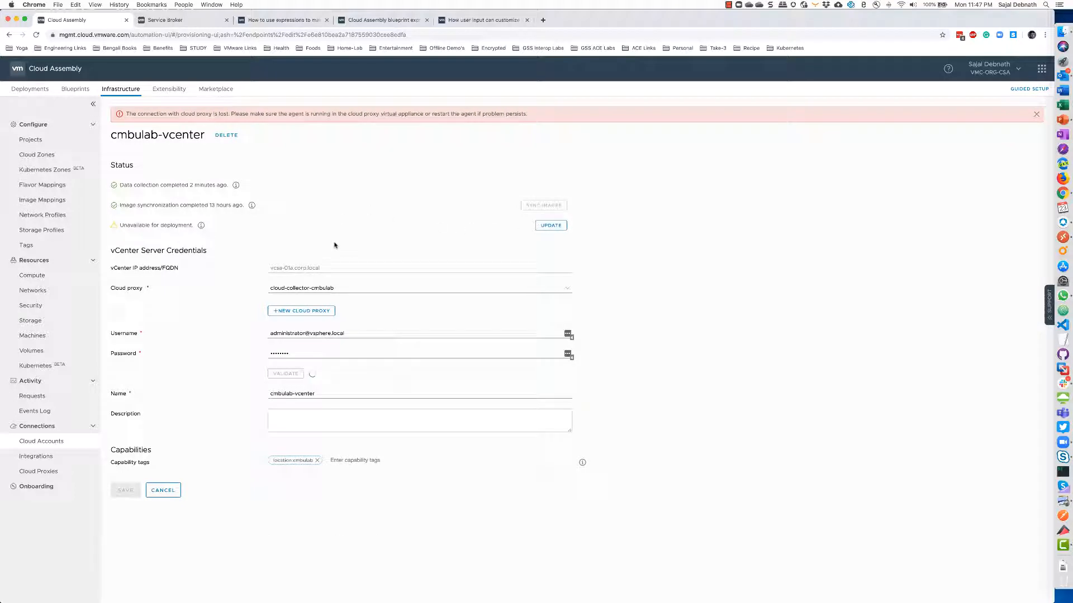
pyautogui.moveTo(130, 114); pyautogui.dragTo(517, 130)
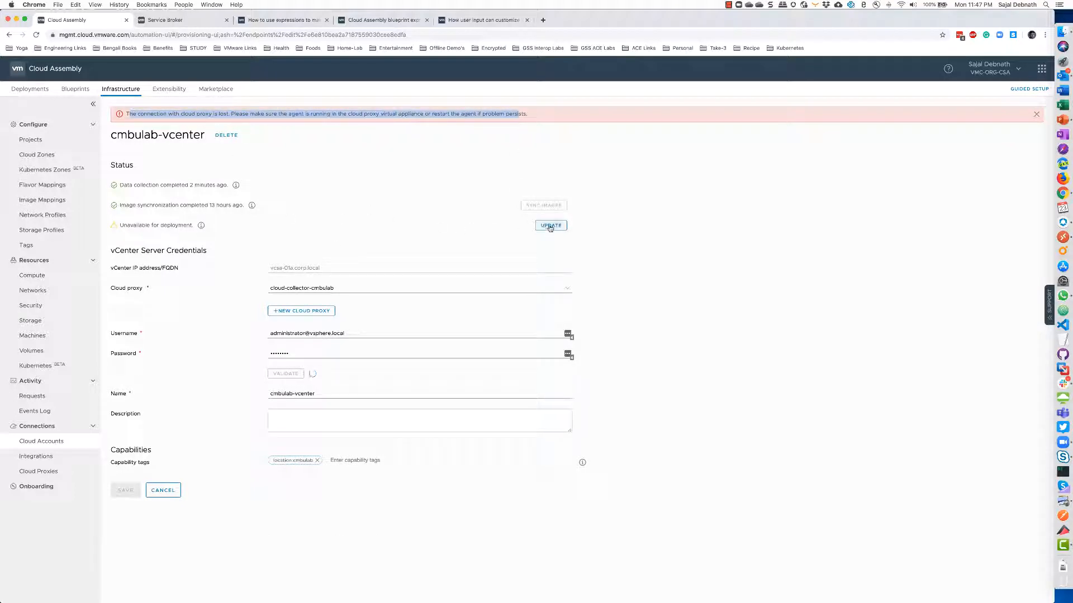
pyautogui.click(551, 226)
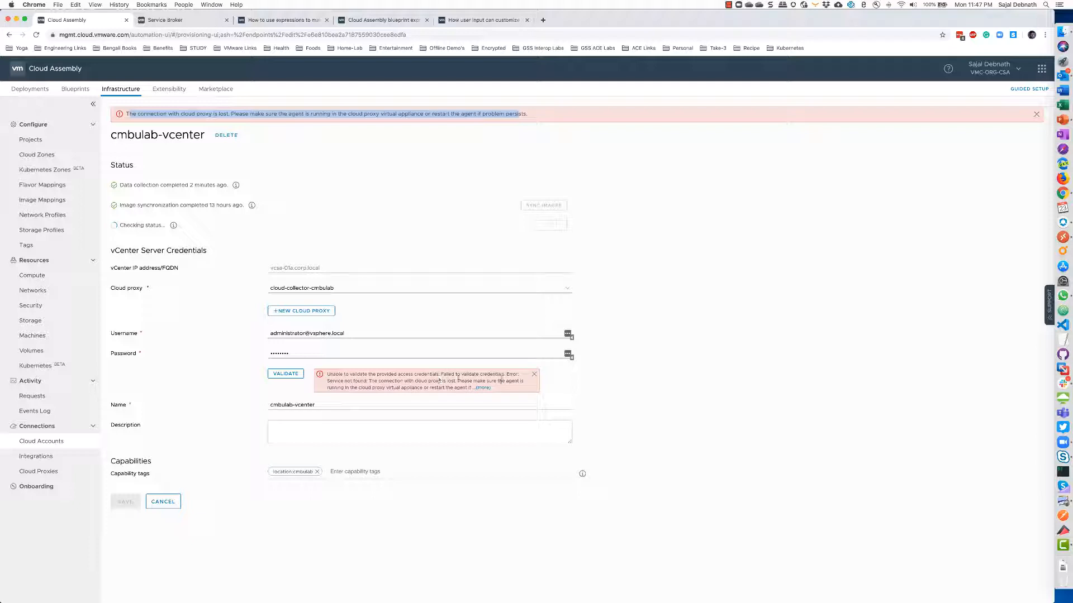
pyautogui.click(534, 375)
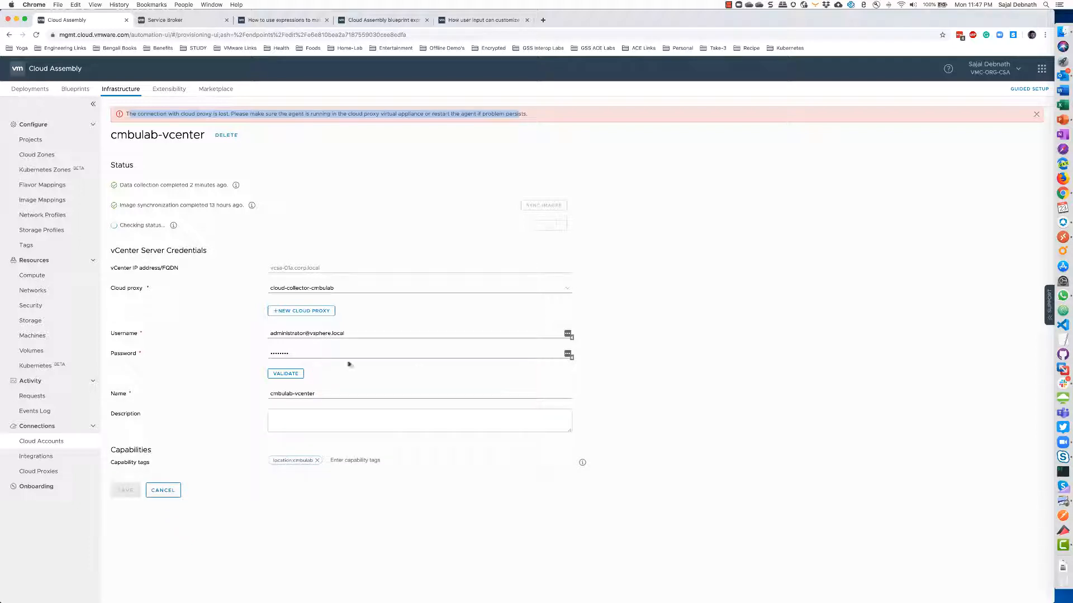
# Clear the password, retry validation, check the vSphere session, then cancel the account edit
pyautogui.doubleClick(304, 353)
pyautogui.press('BackSpace')
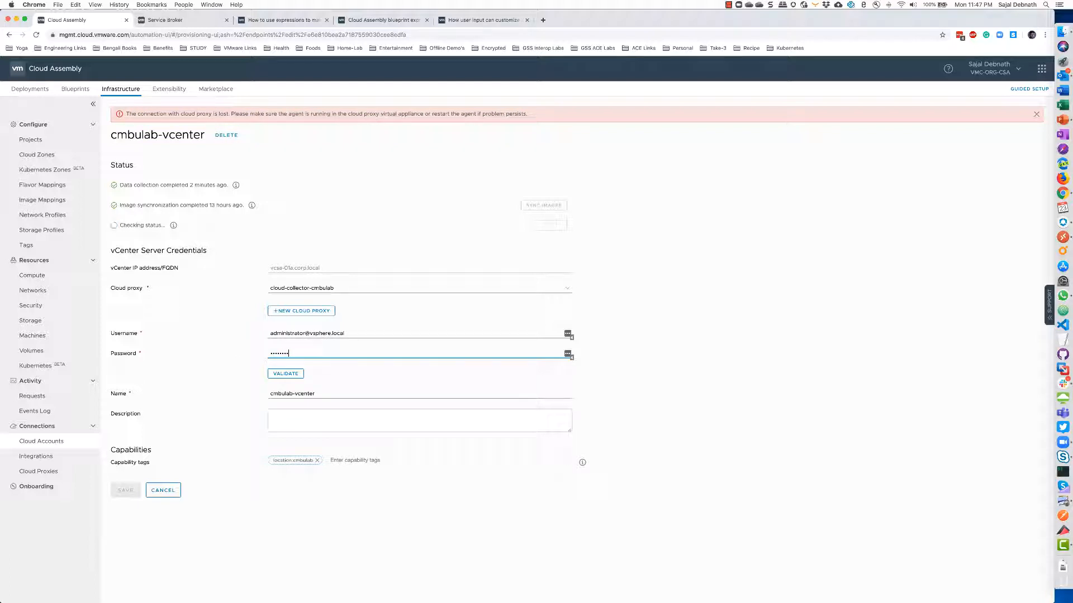
pyautogui.click(285, 373)
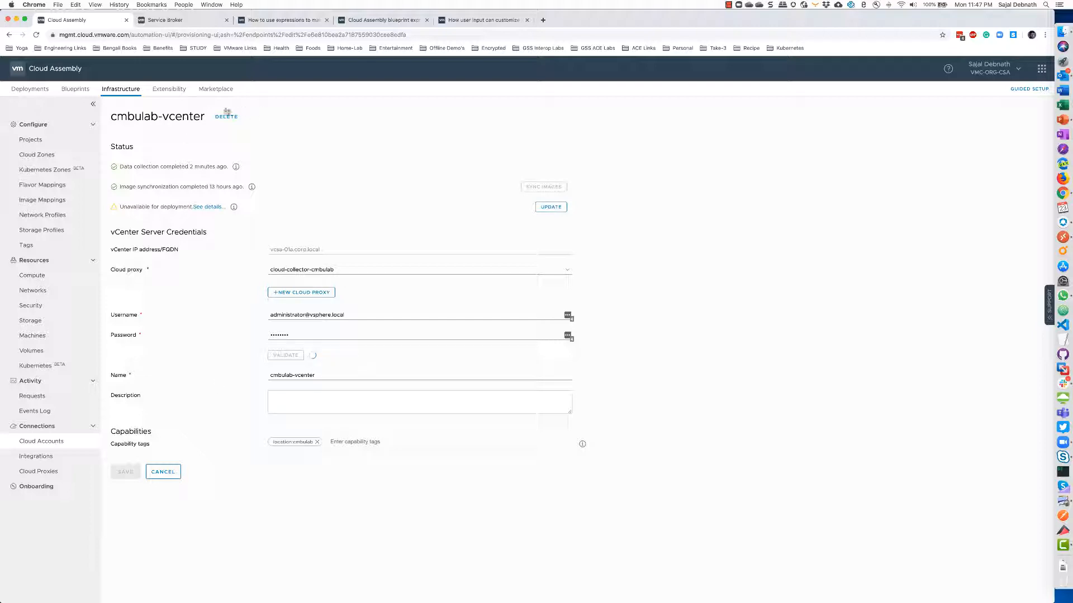
pyautogui.hotkey('ctrl', 'Right')
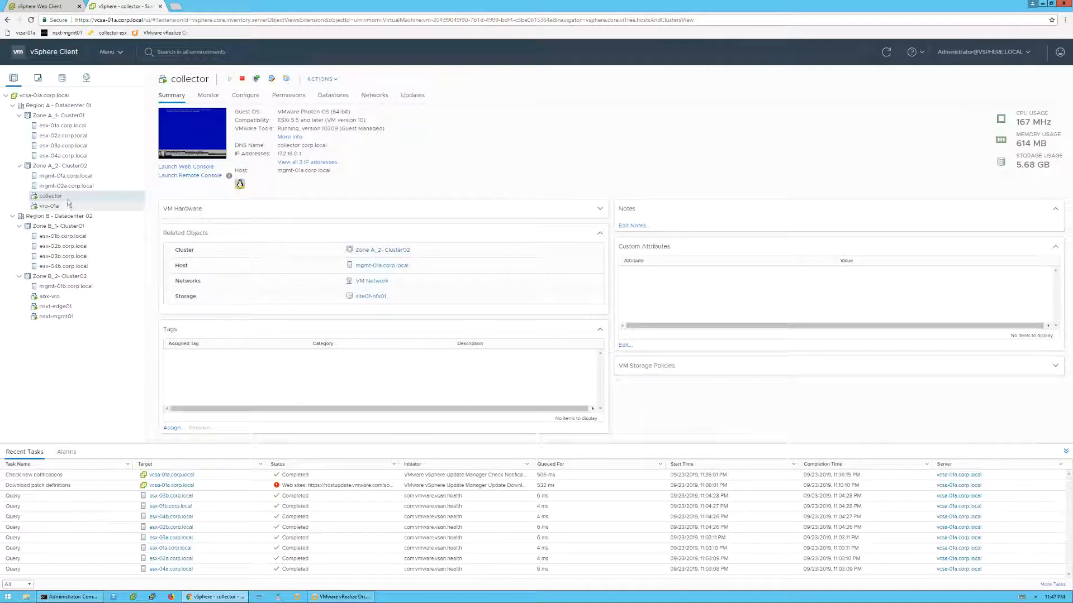
pyautogui.hotkey('ctrl', 'Left')
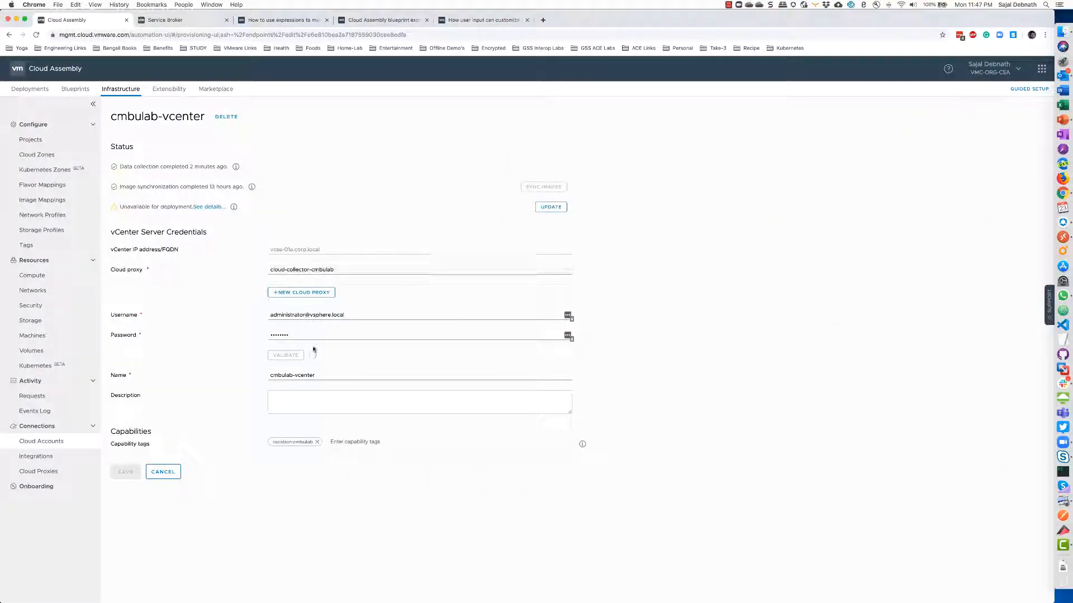
pyautogui.click(283, 356)
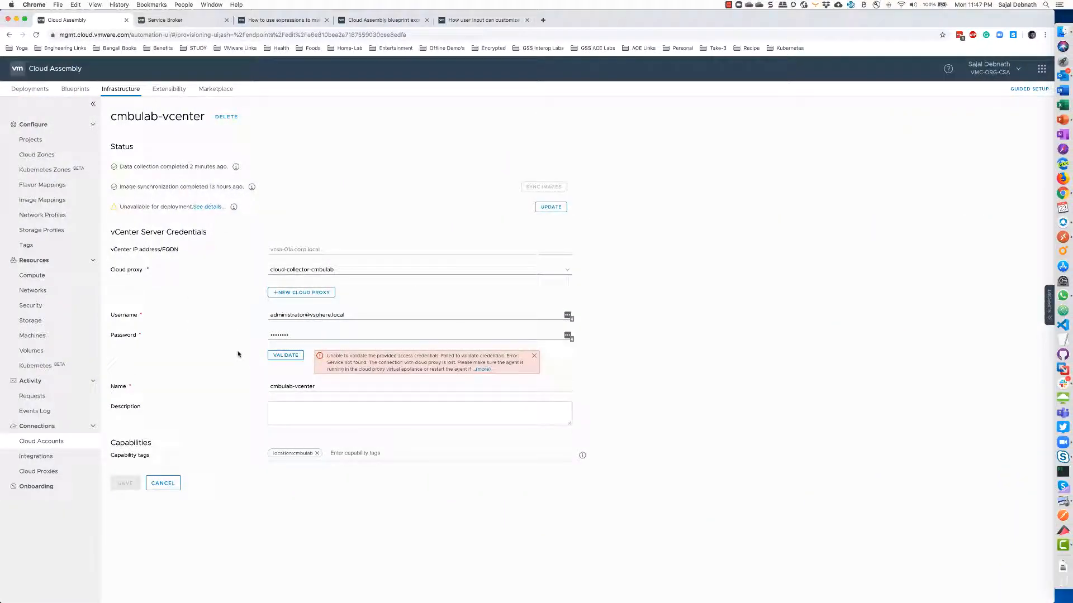
pyautogui.click(162, 483)
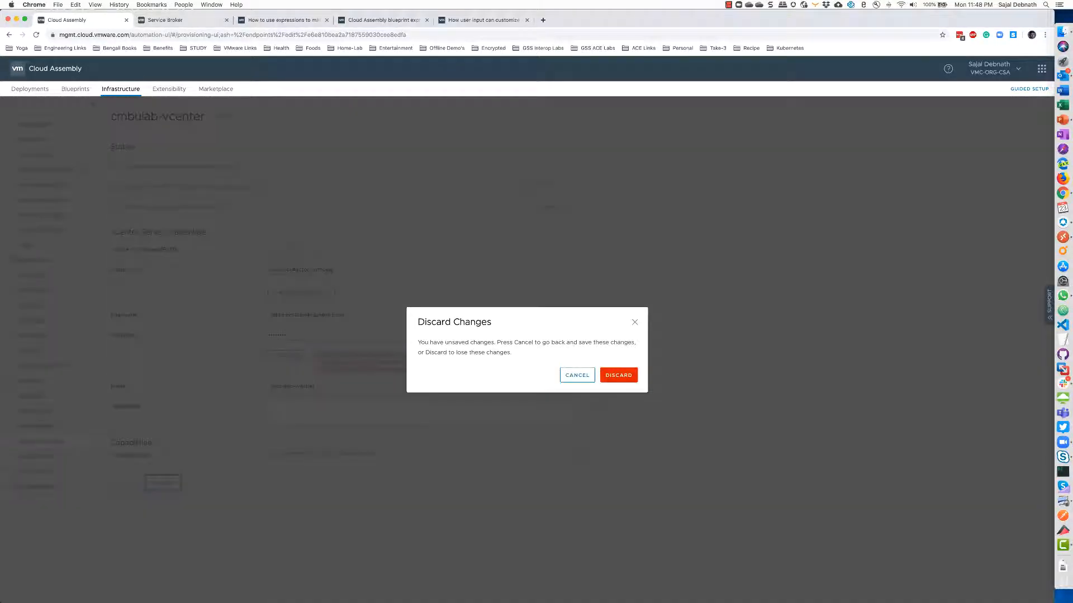
# Discard the cmbulab-vcenter edits and view Deployments, where Test-3 sits at 3/4 tasks
pyautogui.click(618, 375)
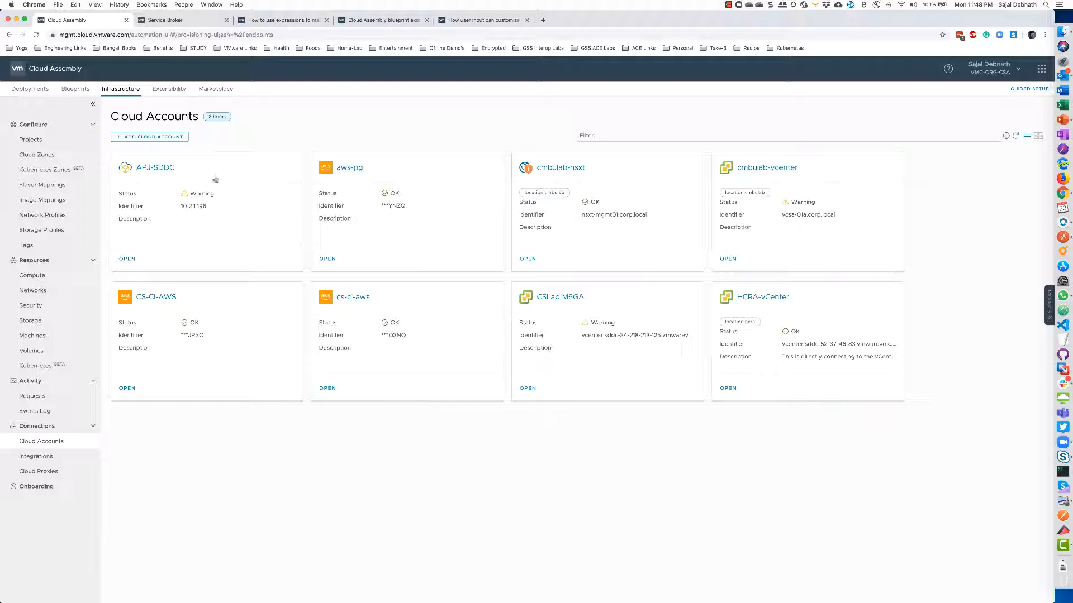
pyautogui.click(29, 90)
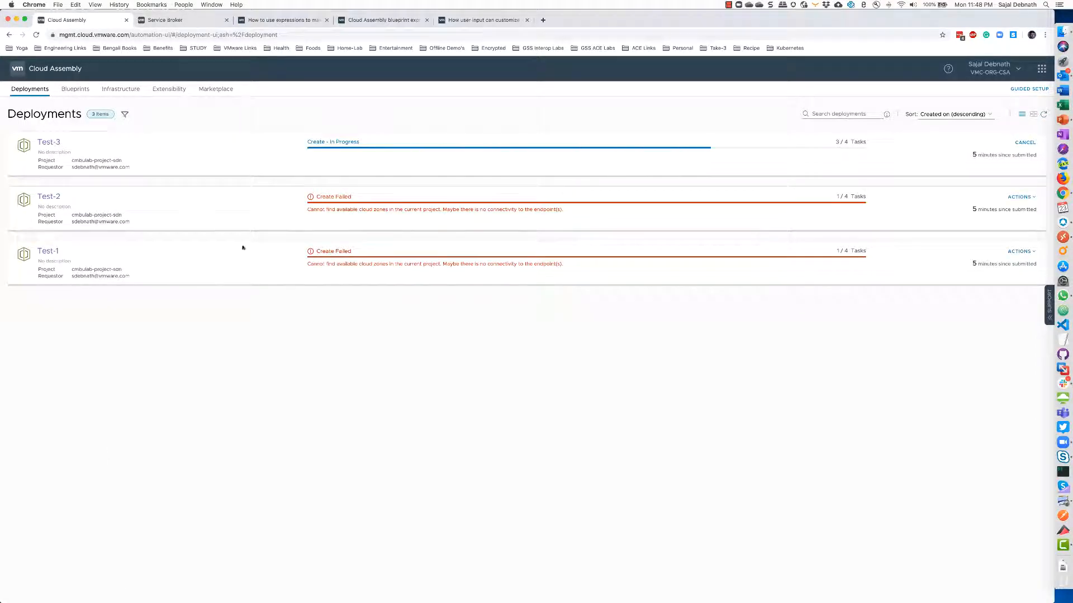